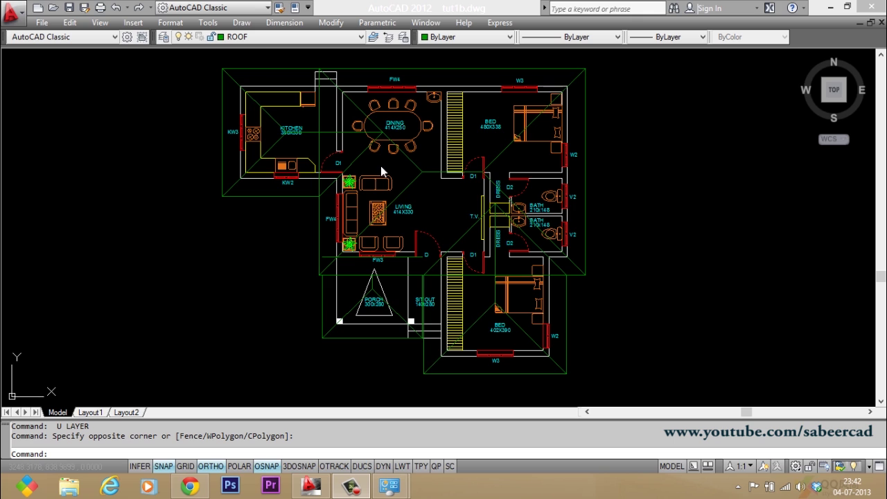
left_click(248, 38)
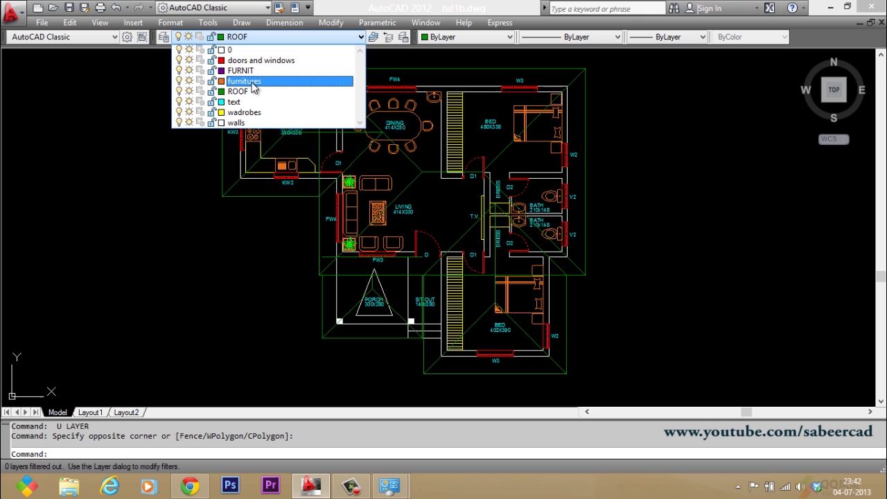
left_click(640, 220)
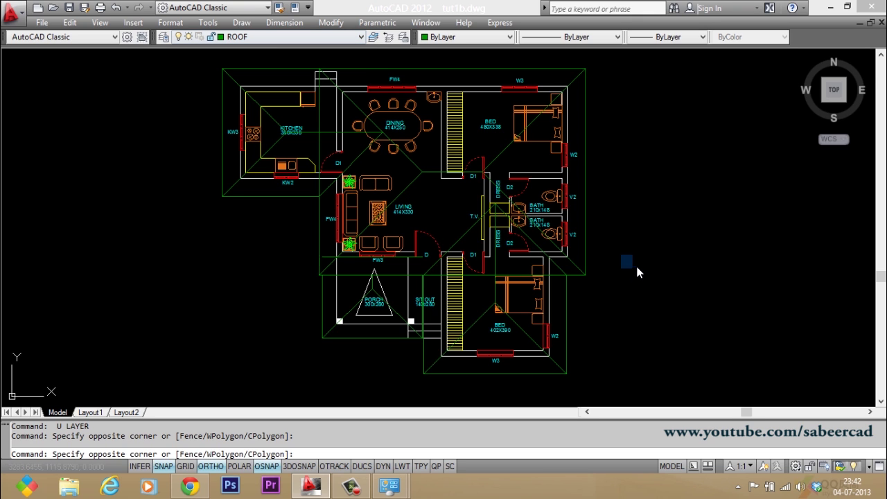
left_click(635, 263)
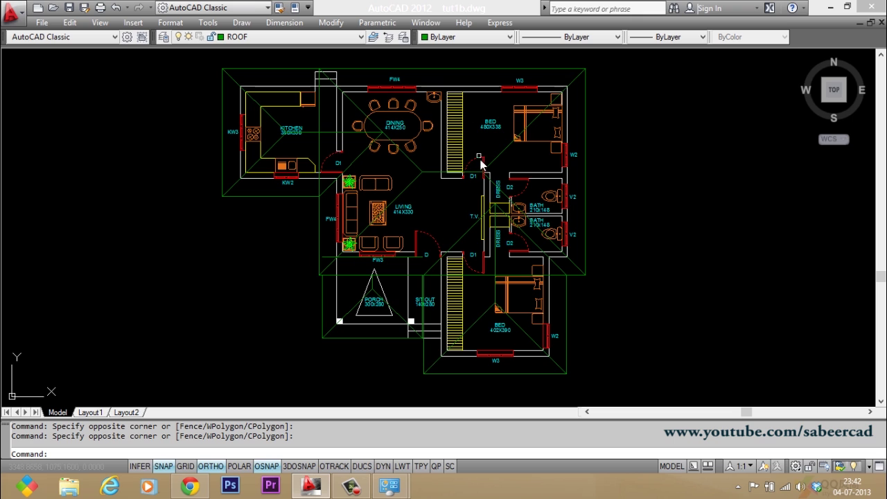
left_click(493, 193)
left_click(583, 260)
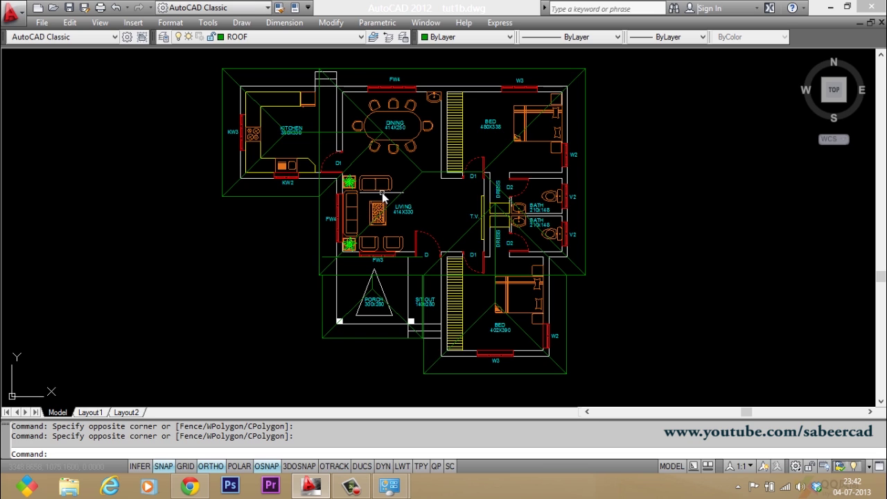
- Lock all existing layers from the doors-and-windows layer down to the walls layer
left_click(165, 39)
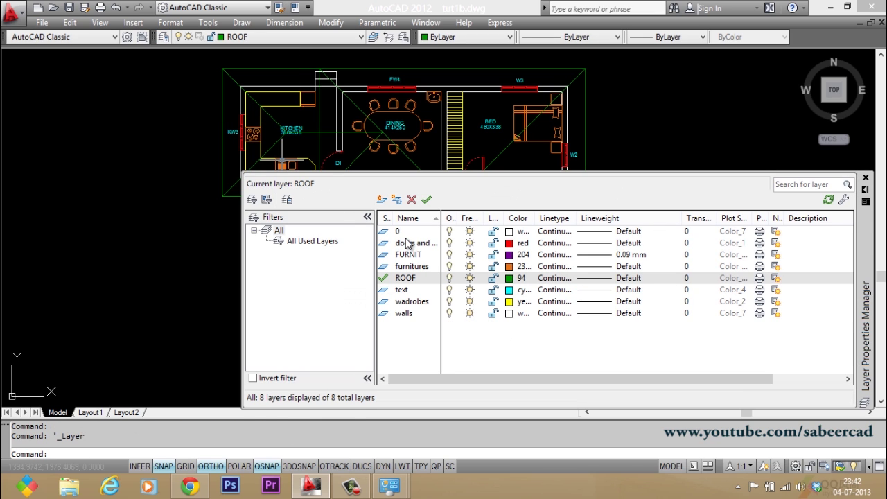
left_click(412, 244)
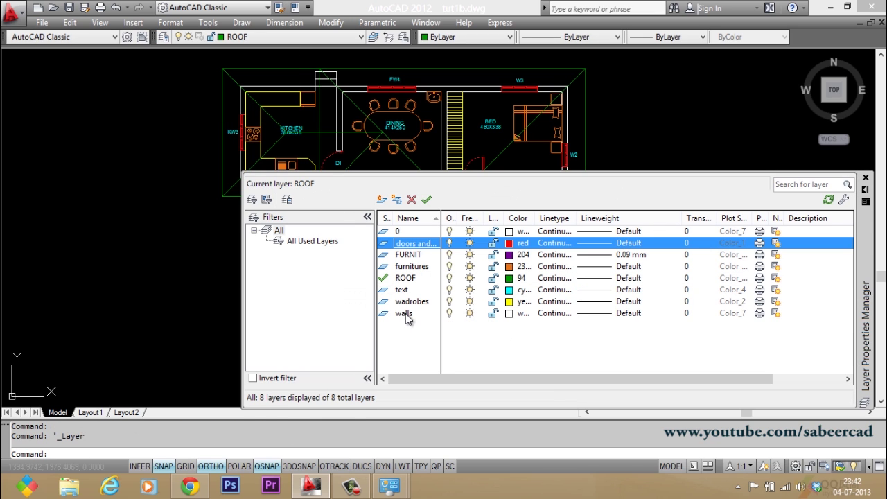
left_click(404, 315, "shift")
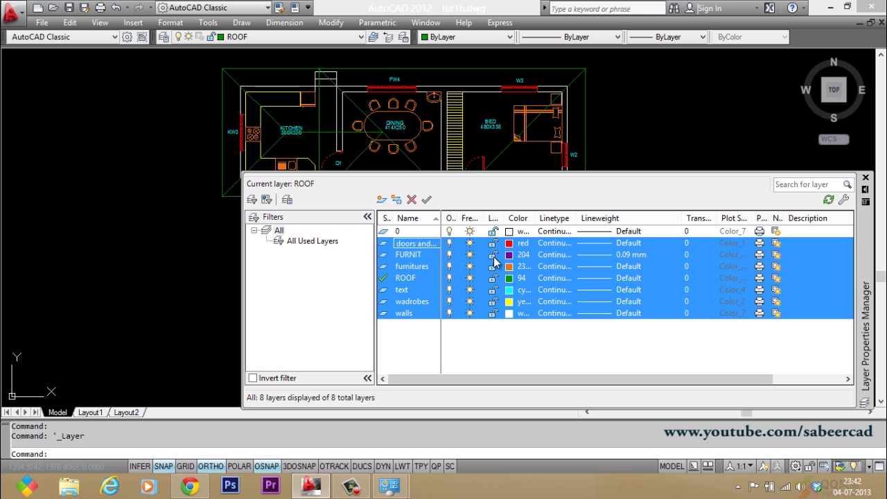
left_click(493, 255)
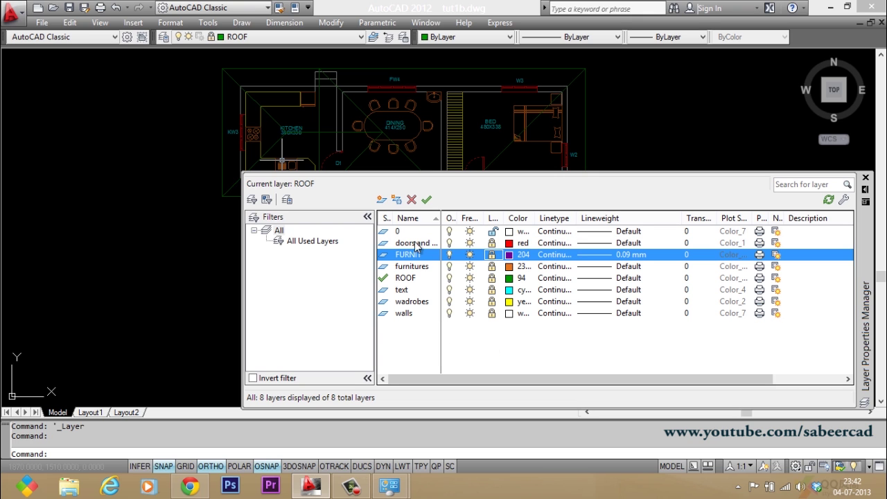
- Create a new layer named 3D WALLS with colour 255 (white)
left_click(380, 199)
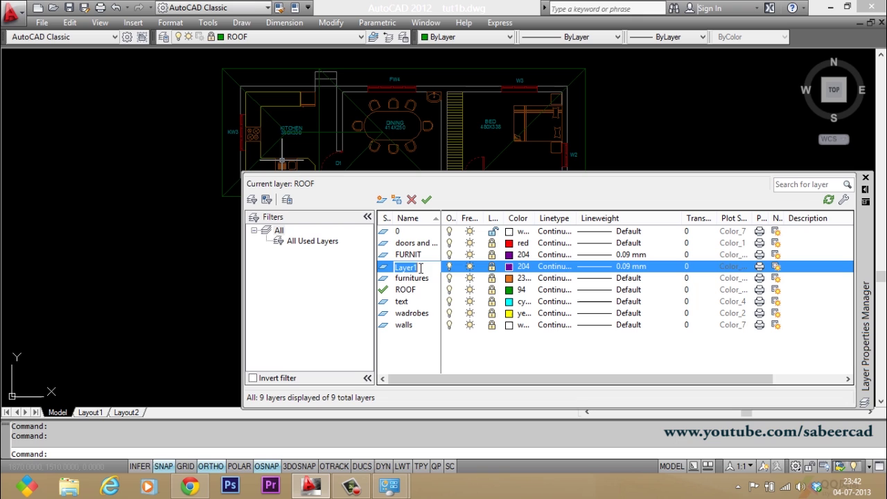
type("3D")
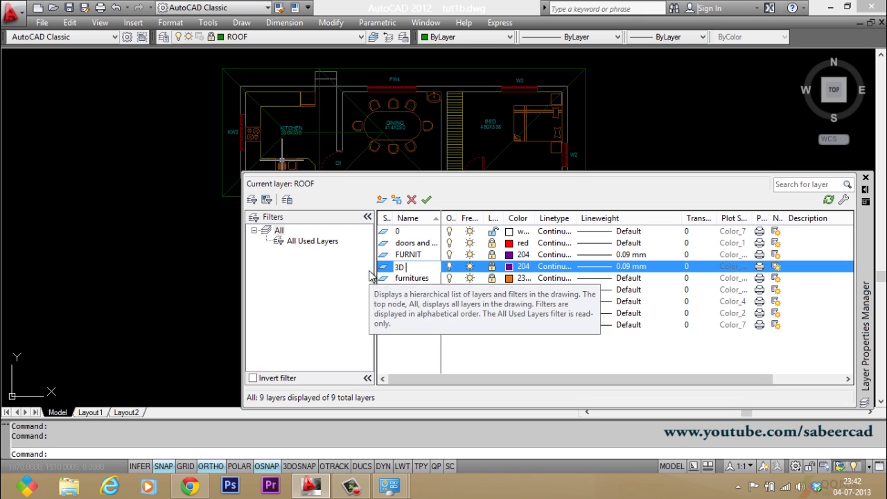
type(" WALLS")
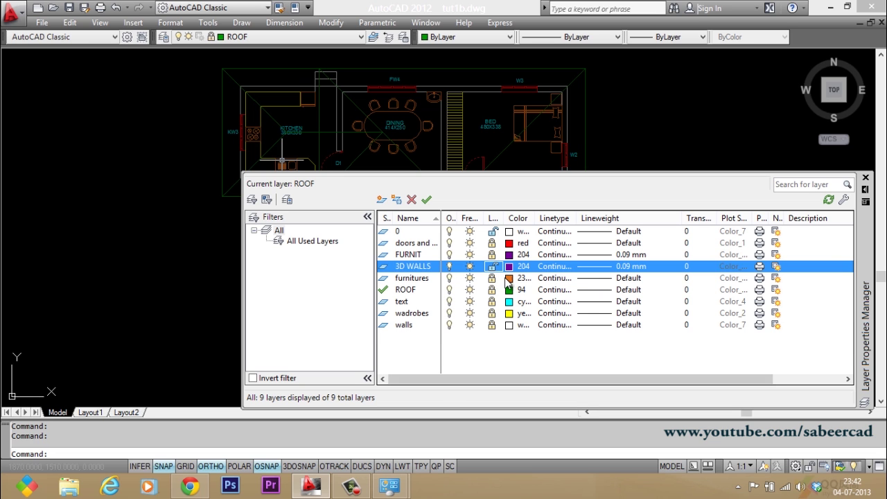
left_click(510, 267)
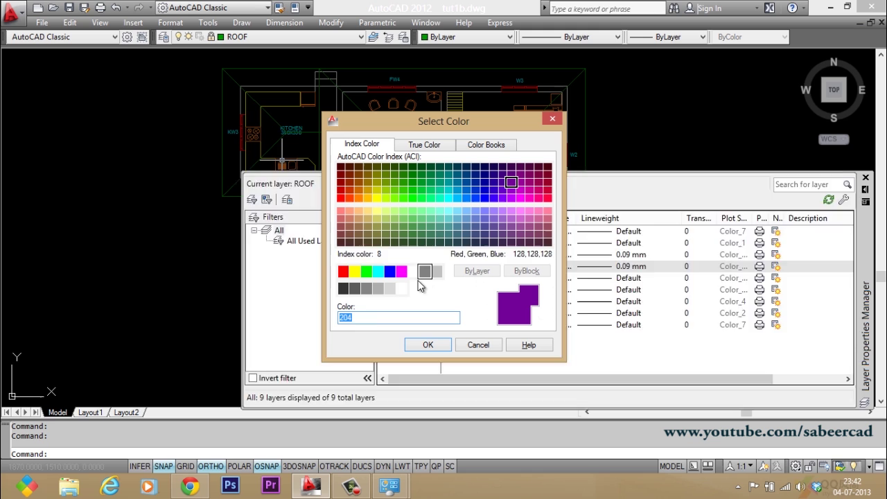
left_click(402, 290)
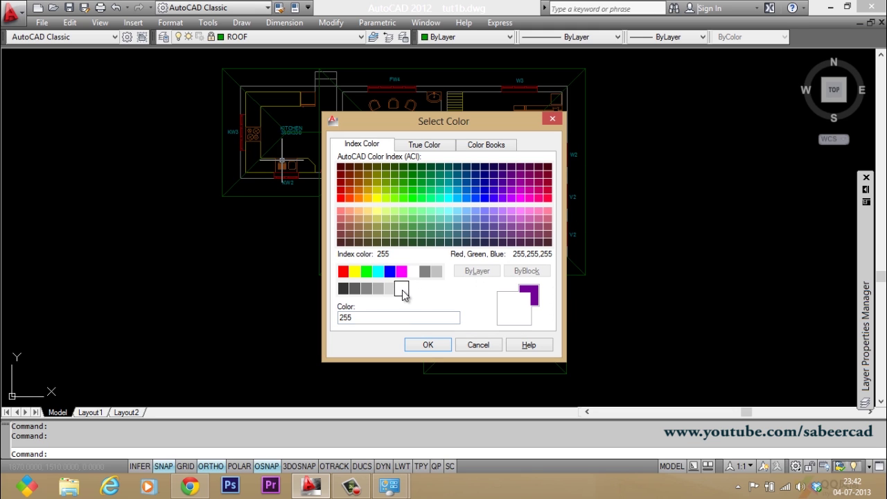
left_click(428, 344)
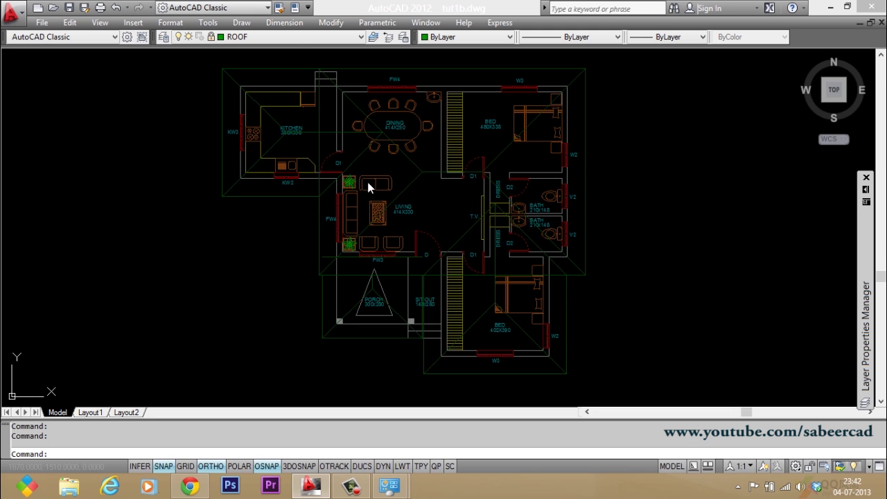
- Make 3D WALLS the current layer and view the plan from SW isometric, zoomed in
left_click(271, 36)
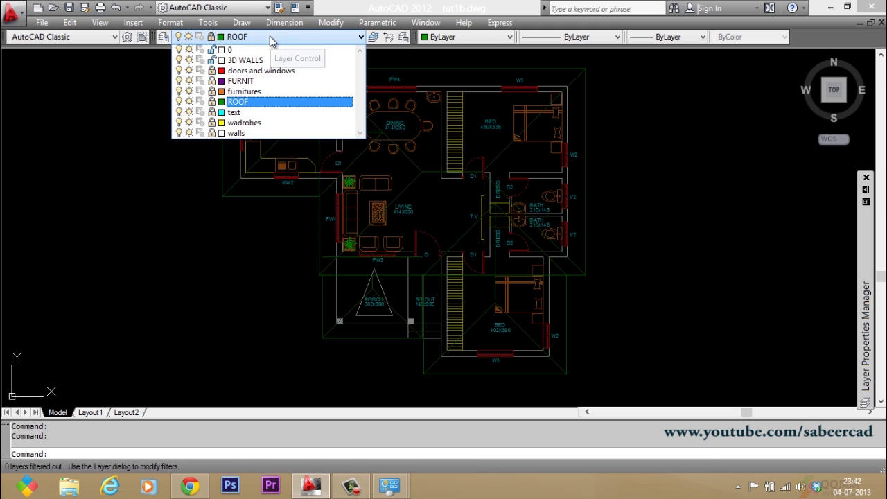
left_click(246, 60)
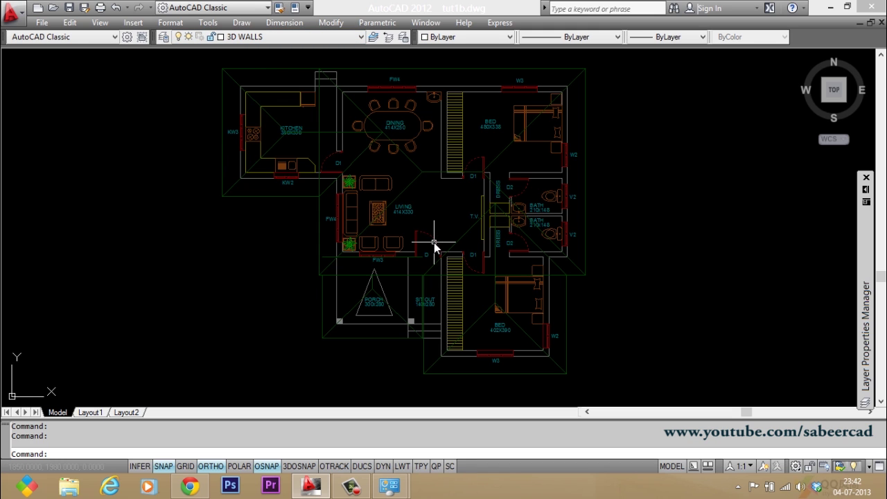
left_click(823, 103)
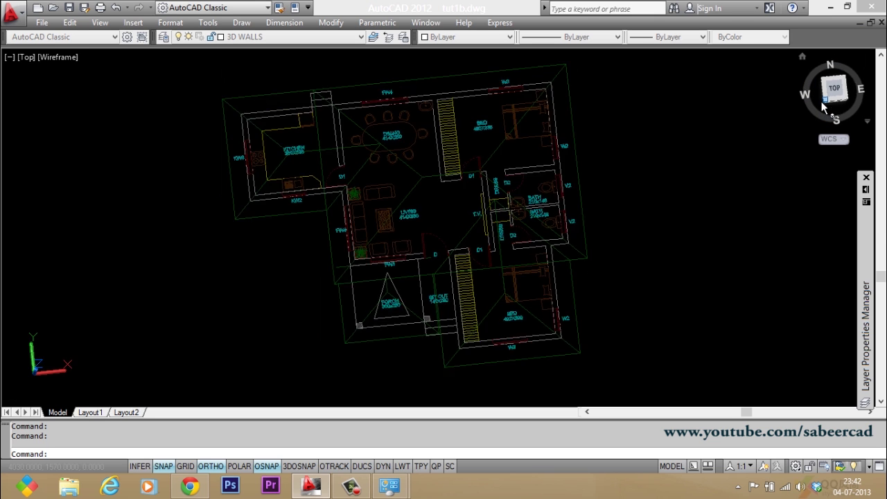
scroll(423, 215, "up", 2)
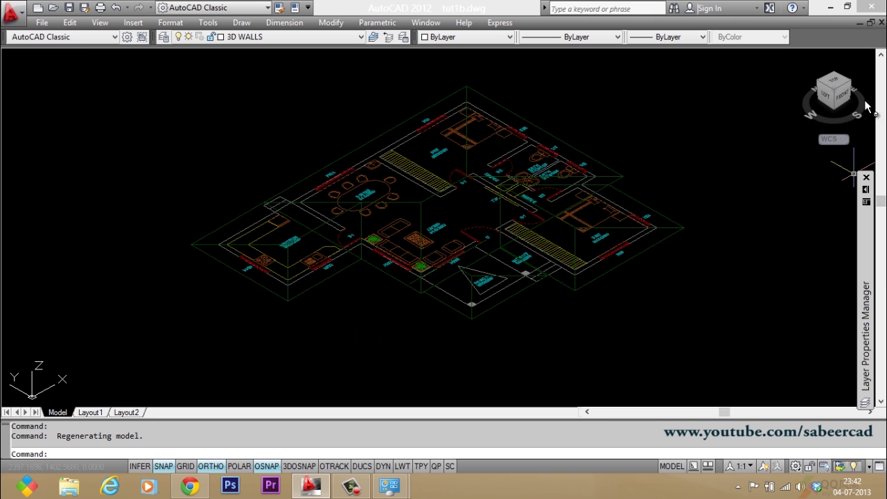
scroll(568, 196, "up", 2)
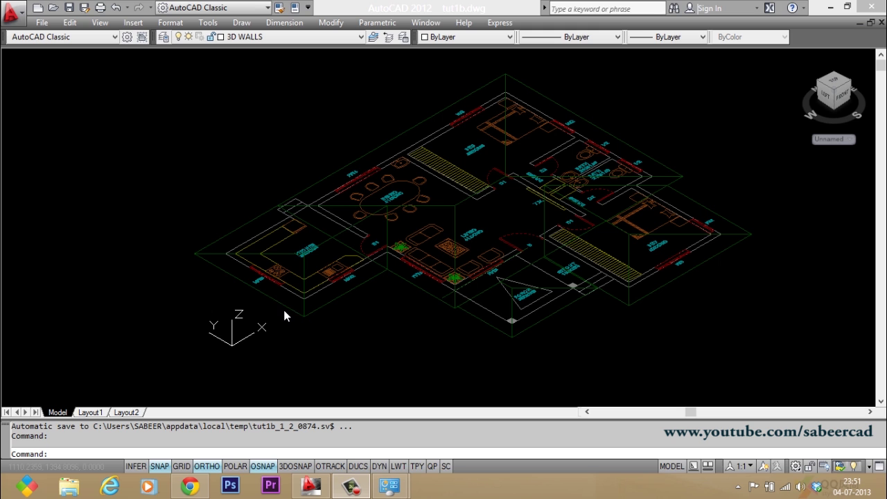
scroll(239, 263, "up", 2)
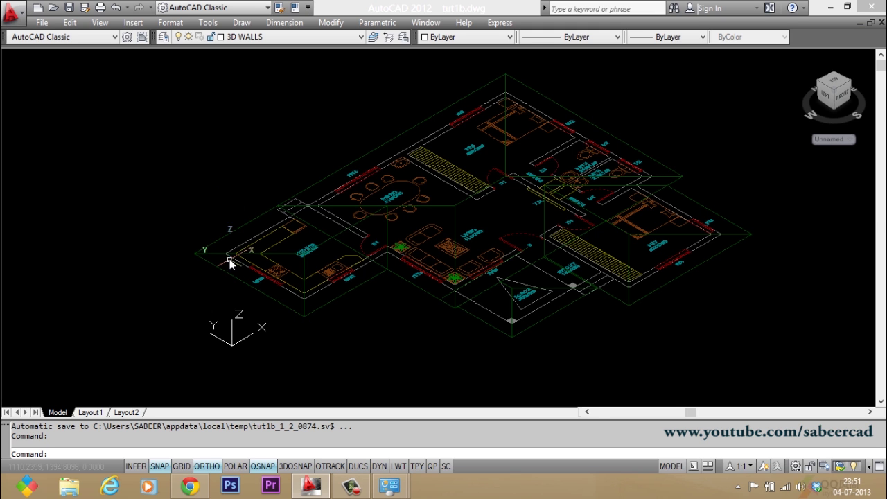
- Start a polyline at the kitchen's outer corner through the D1 and living room corners, snapping perpendicular
type("pl")
key("Return")
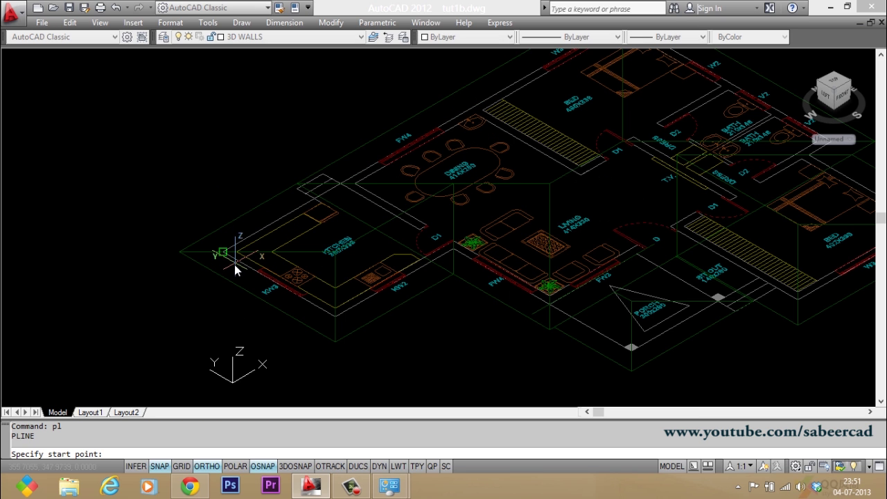
scroll(234, 264, "up", 3)
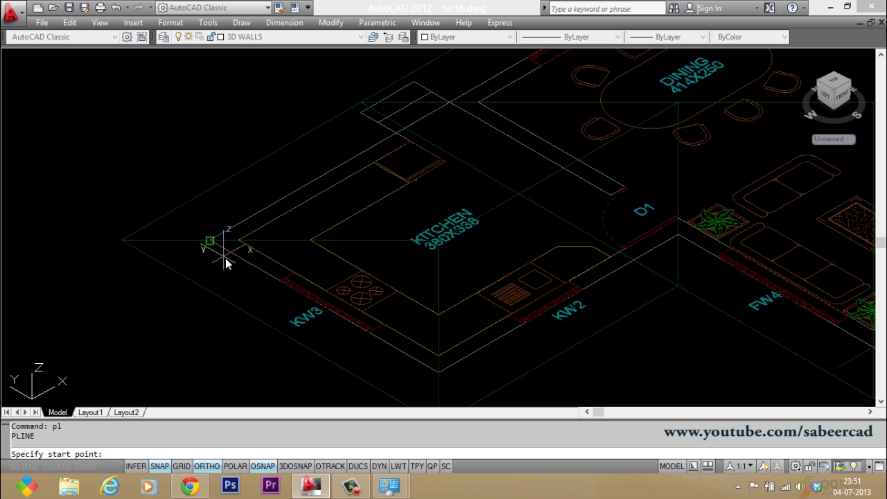
left_click(211, 241)
left_click(438, 372)
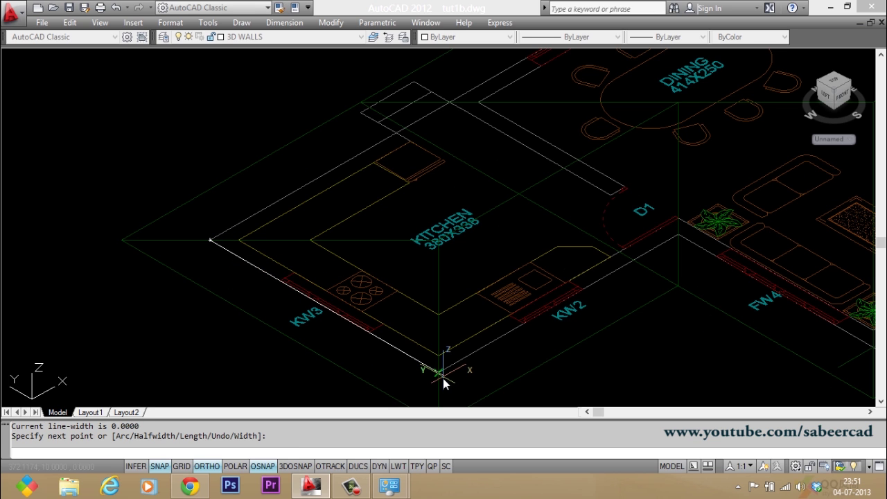
left_click(678, 237)
scroll(600, 224, "down", 4)
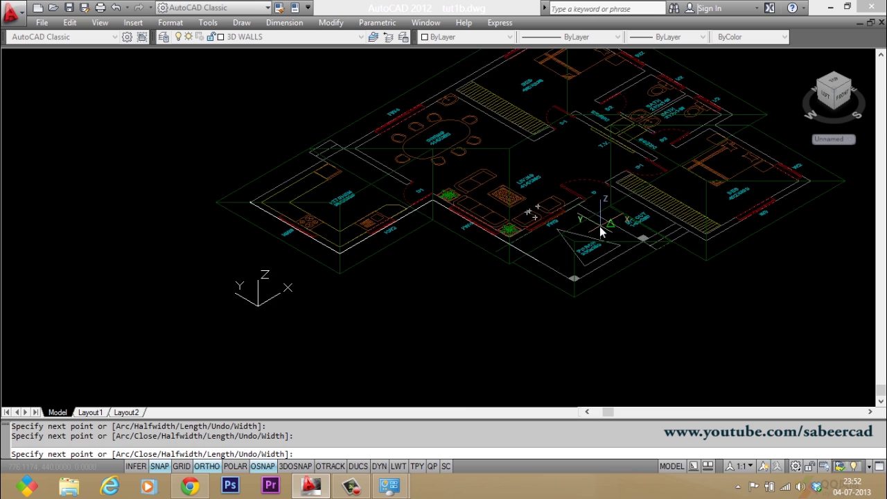
scroll(595, 224, "up", 5)
left_click(330, 274)
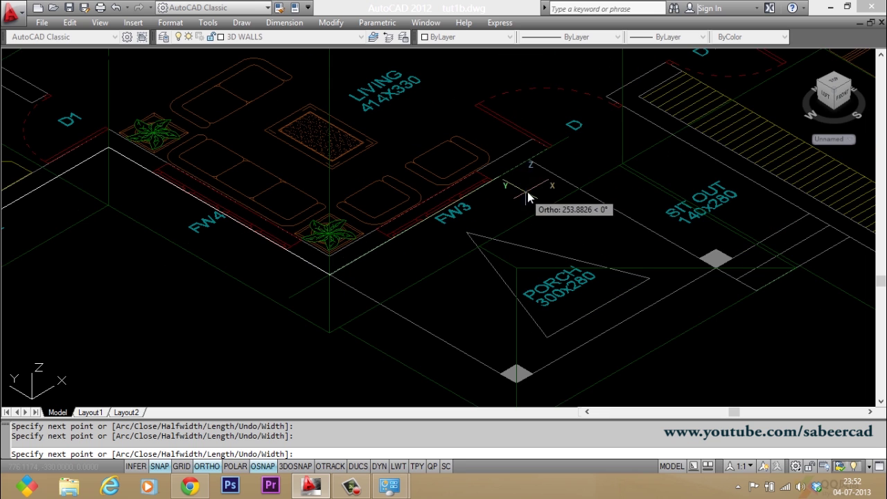
right_click(596, 116, "shift")
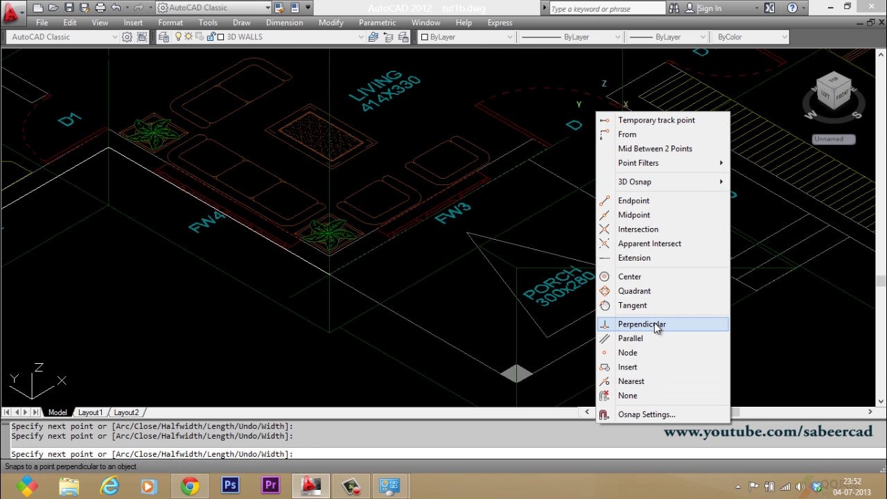
left_click(660, 324)
left_click(655, 128)
- Continue the boundary past the sit-out, bath-side and top corners, then close it
scroll(633, 212, "down", 4)
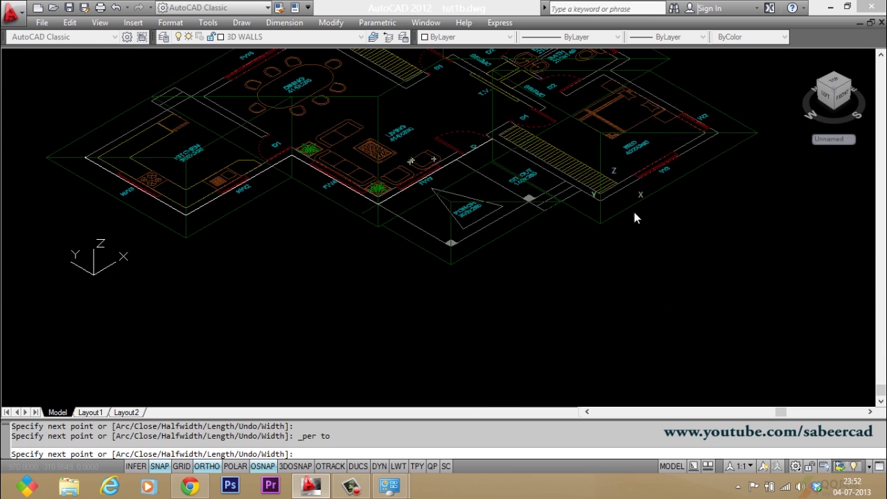
scroll(611, 205, "up", 4)
left_click(519, 190)
scroll(485, 338, "down", 4)
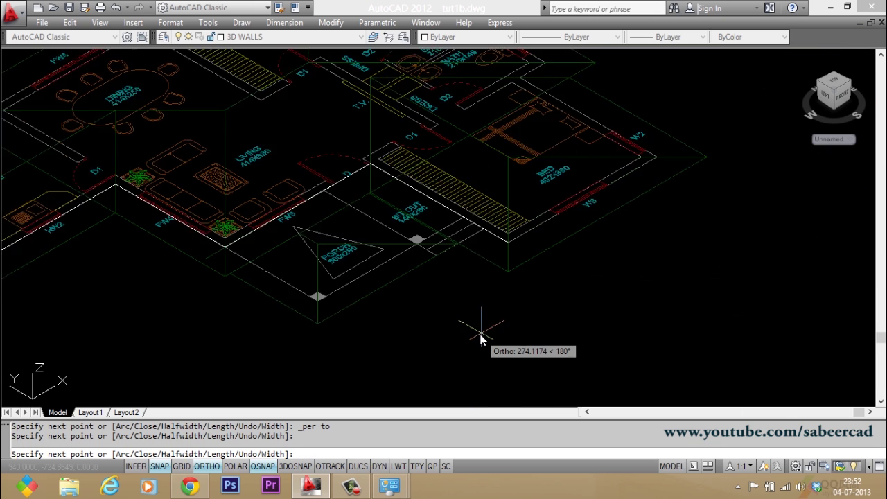
left_click(588, 231)
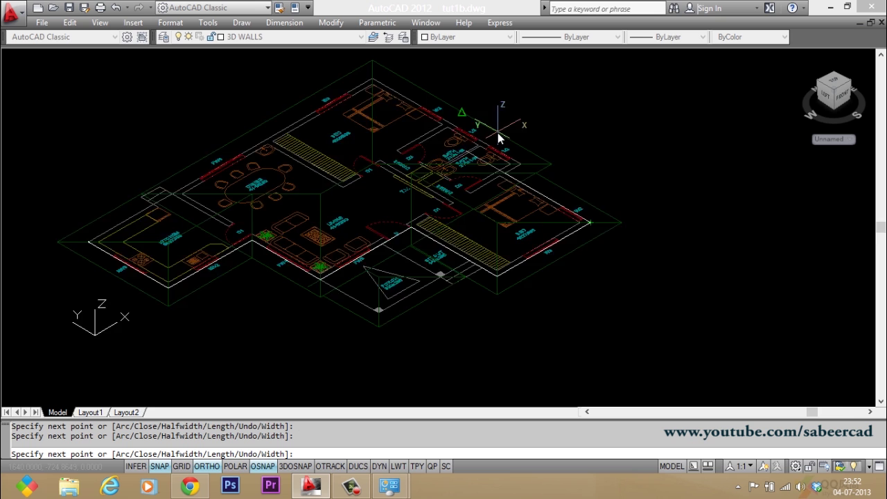
scroll(498, 134, "up", 4)
left_click(534, 257)
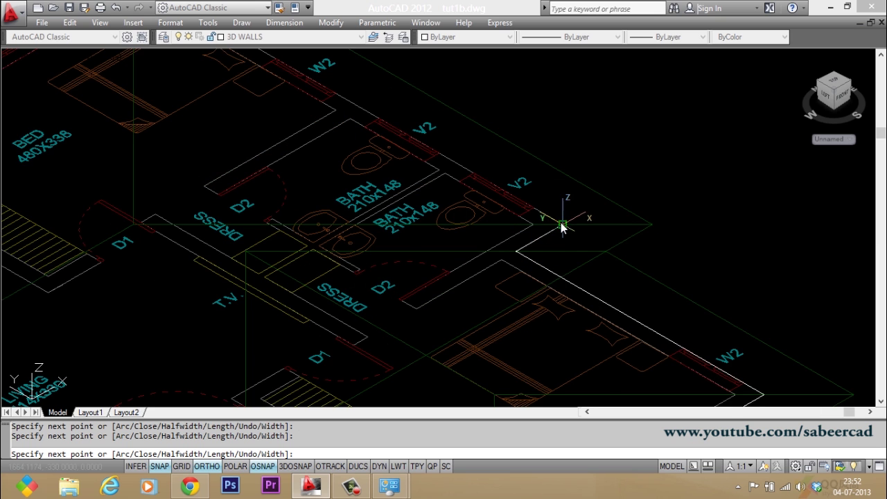
scroll(610, 246, "down", 4)
scroll(490, 178, "up", 4)
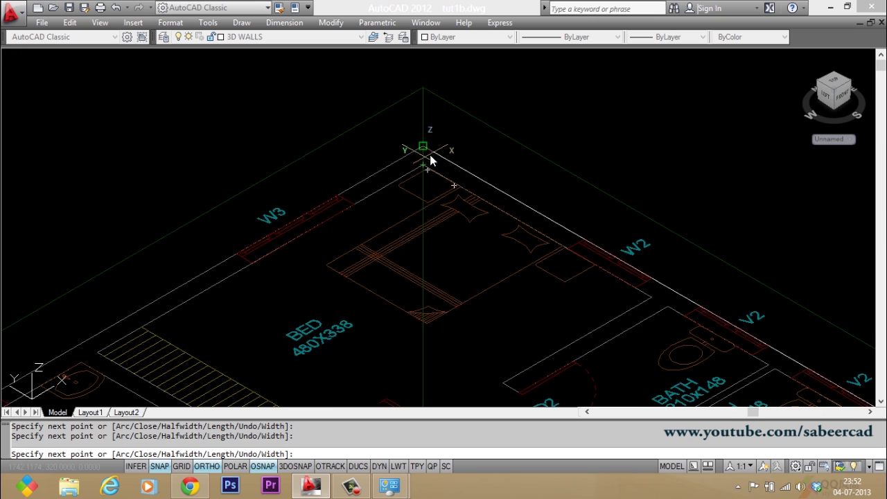
left_click(420, 146)
scroll(514, 97, "down", 4)
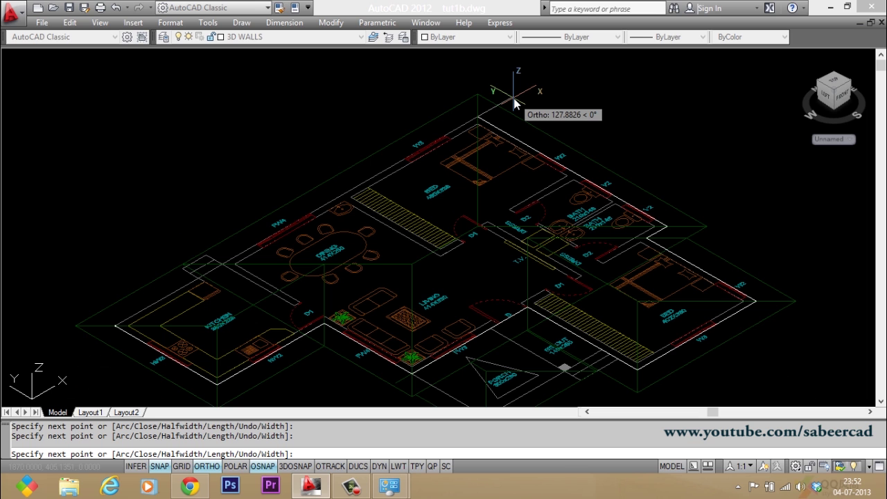
type("c")
key("Return")
- Offset the outer boundary polyline 24 units inward to form the inner wall line
scroll(156, 327, "up", 2)
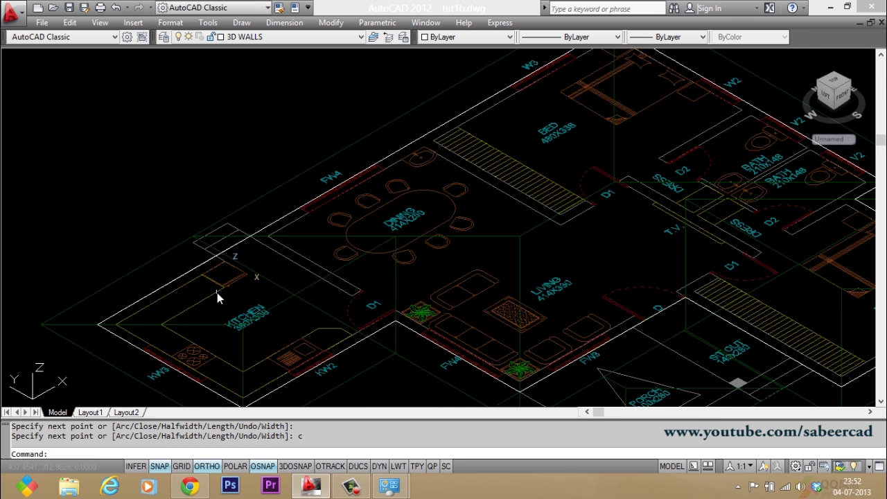
scroll(160, 327, "up", 2)
type("o")
key("Return")
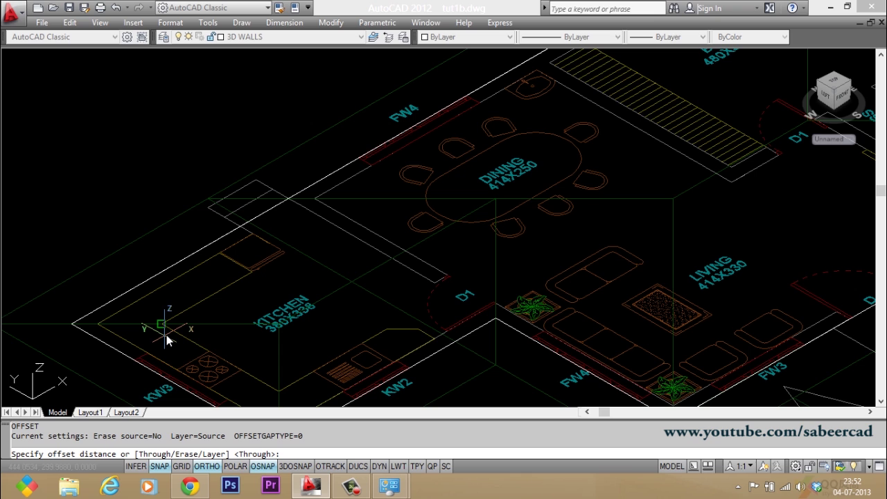
type("24")
key("Return")
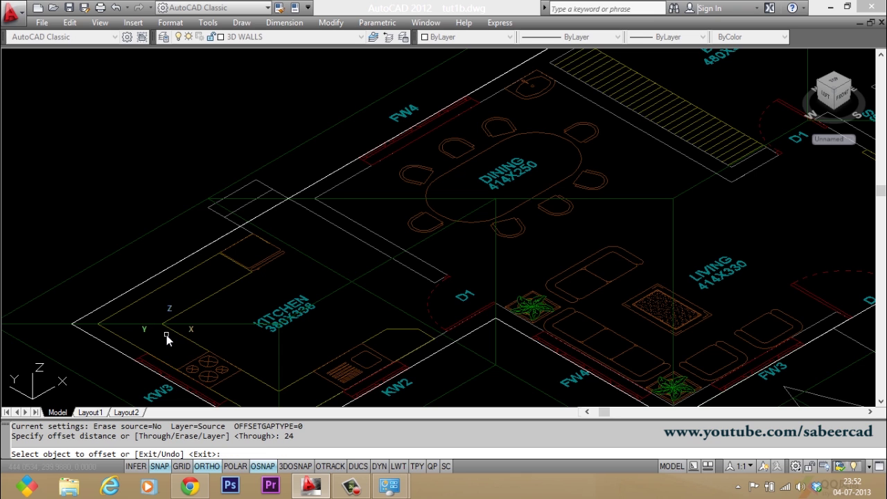
scroll(119, 316, "up", 1)
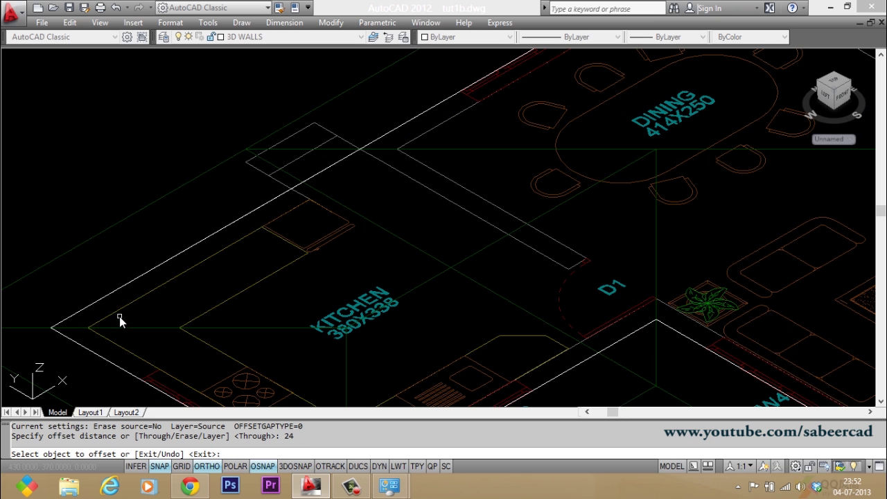
left_click(135, 281)
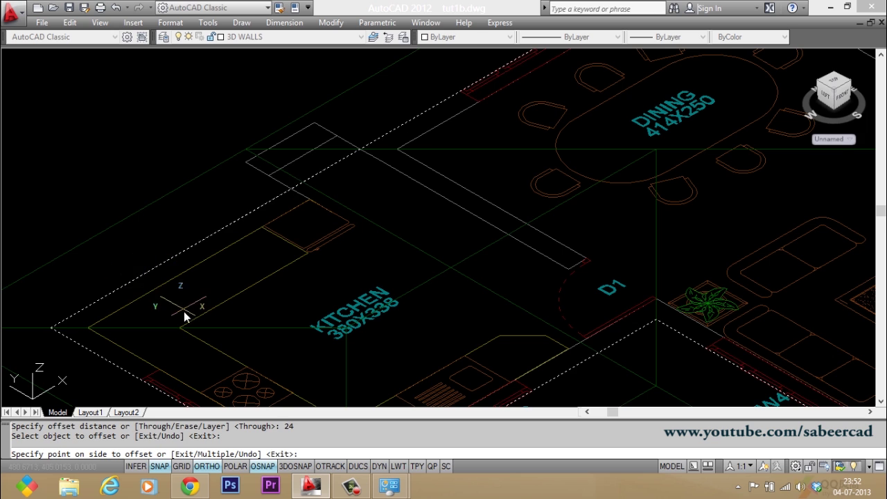
scroll(208, 287, "up", 1)
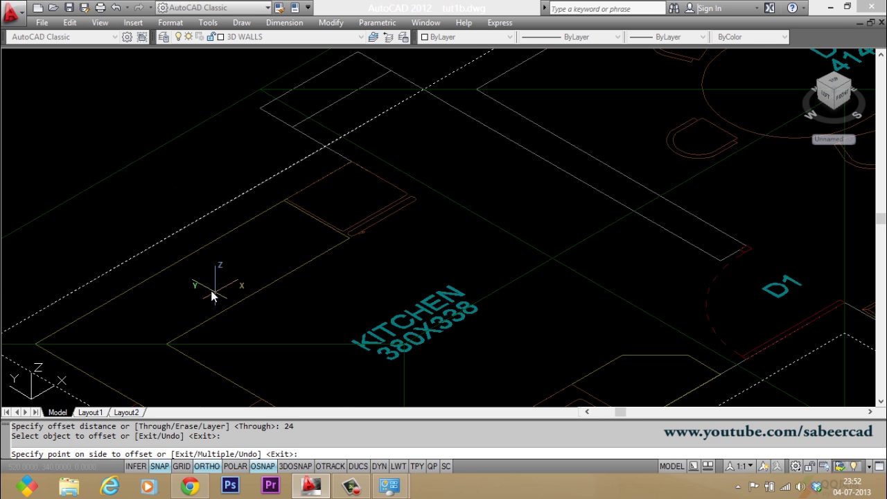
left_click(401, 264)
key("Escape")
scroll(391, 250, "down", 5)
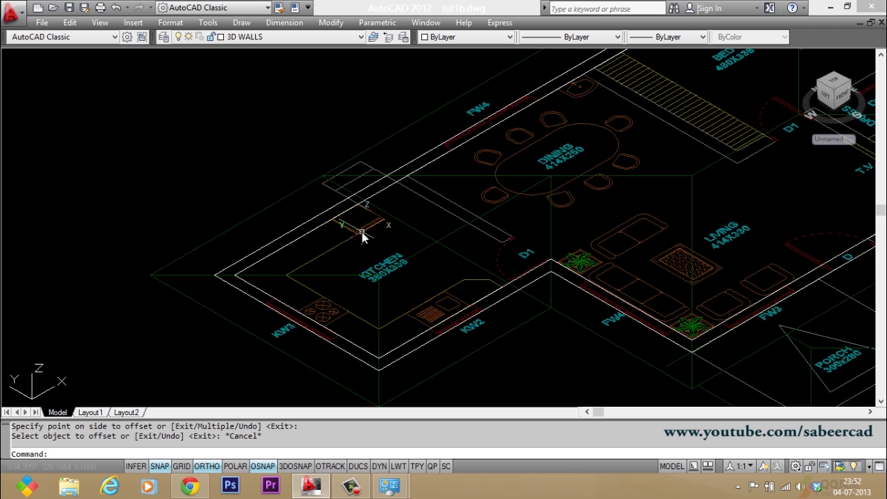
scroll(419, 253, "up", 2)
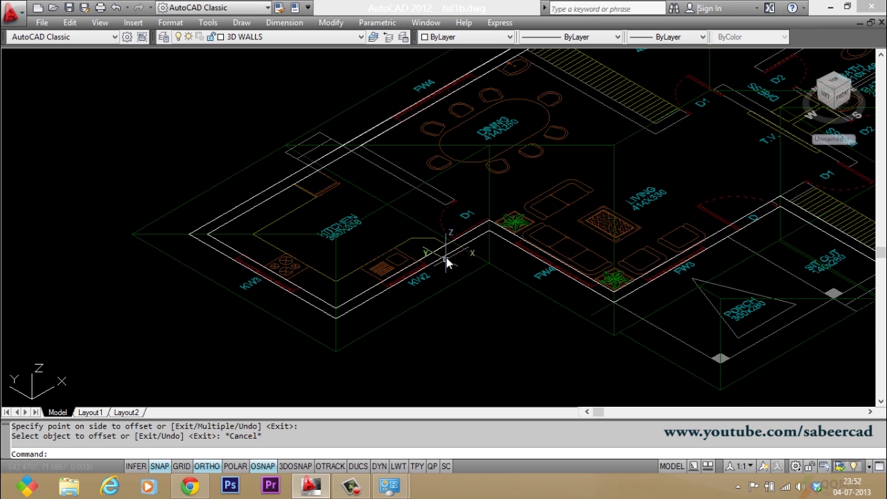
scroll(274, 277, "down", 3)
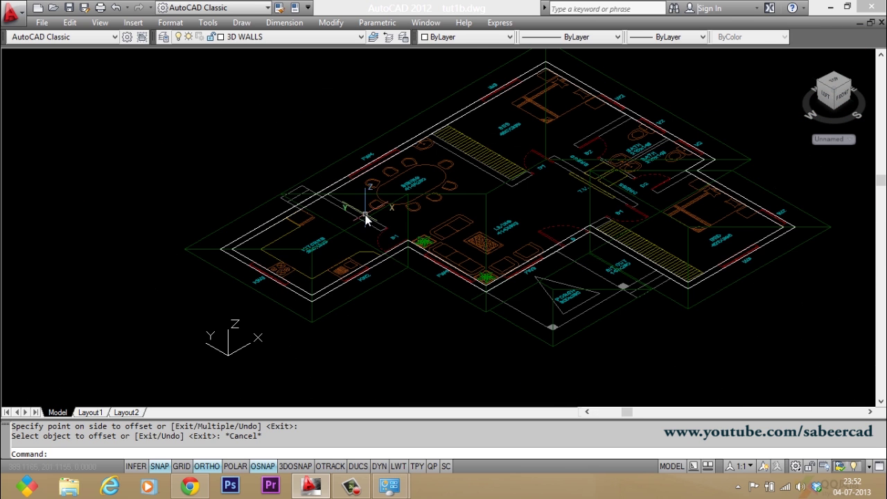
scroll(339, 229, "up", 3)
scroll(276, 225, "up", 2)
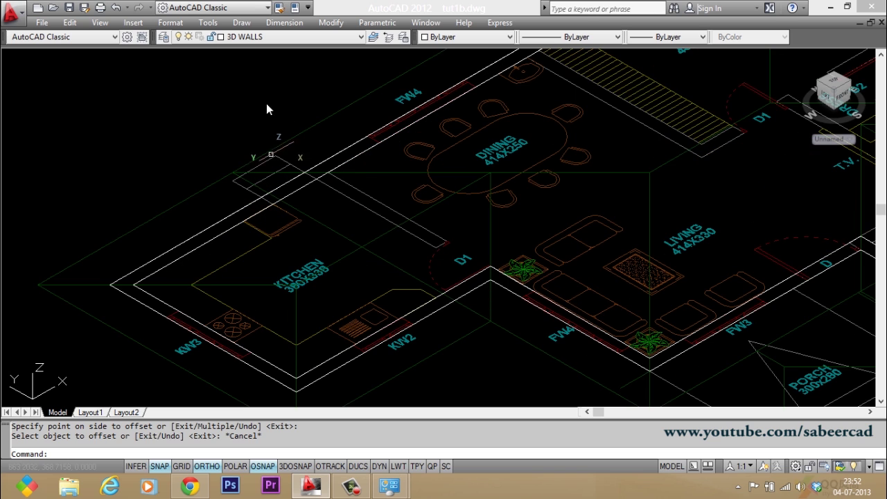
- Freeze all layers with -LAYER Freeze * so only the current 3D WALLS layer stays visible
left_click(198, 128)
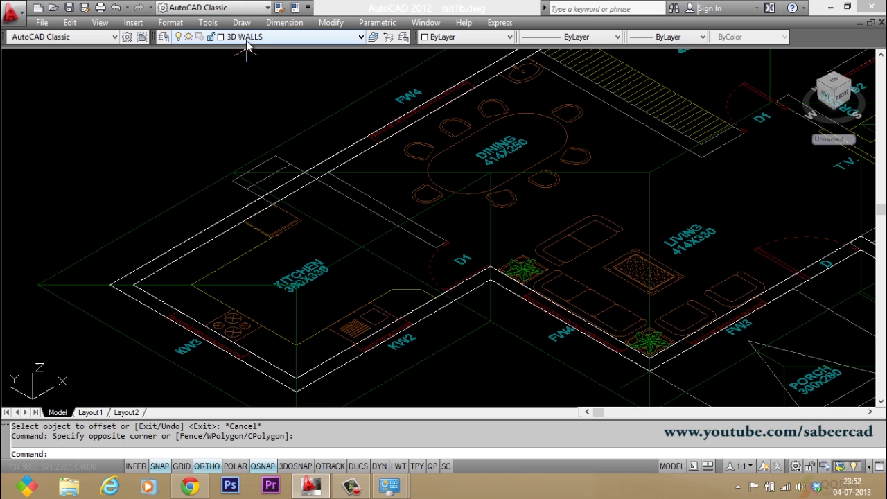
left_click(253, 84)
left_click(204, 126)
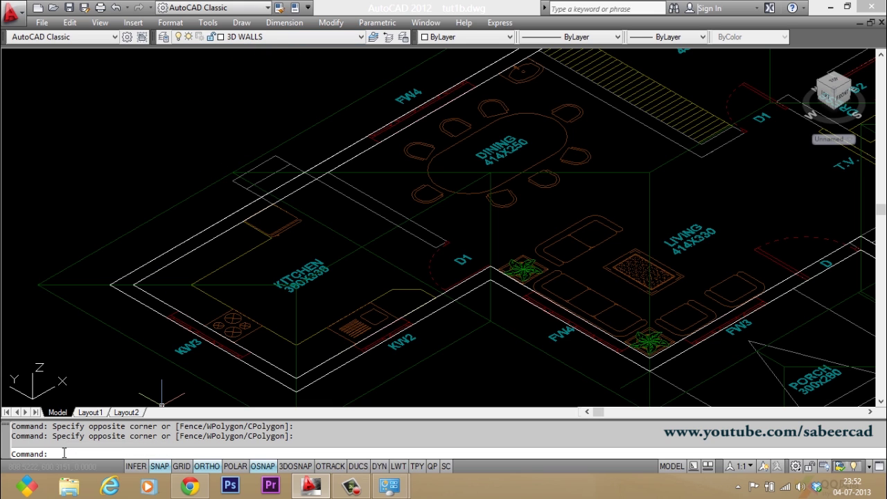
type("LA")
key("Return")
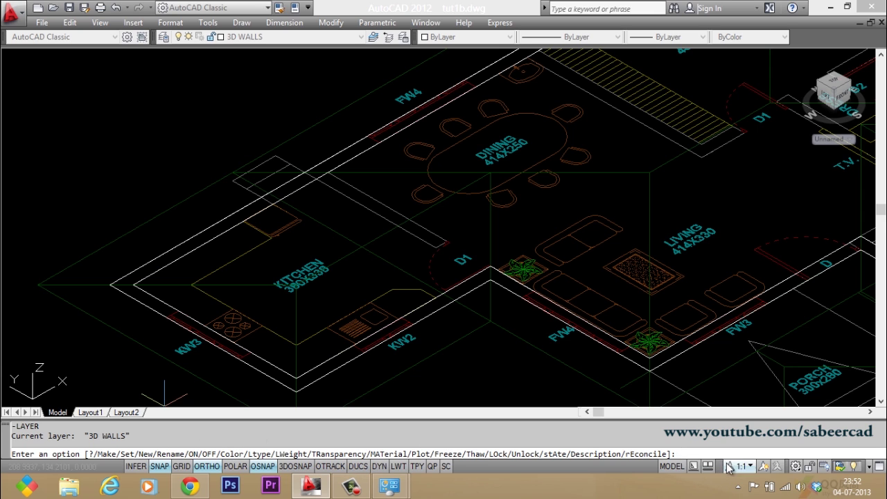
type("f")
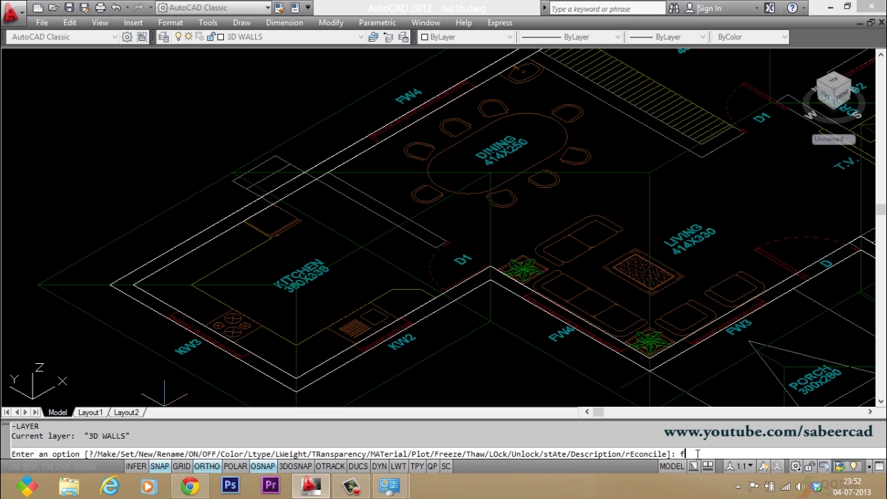
key("Return")
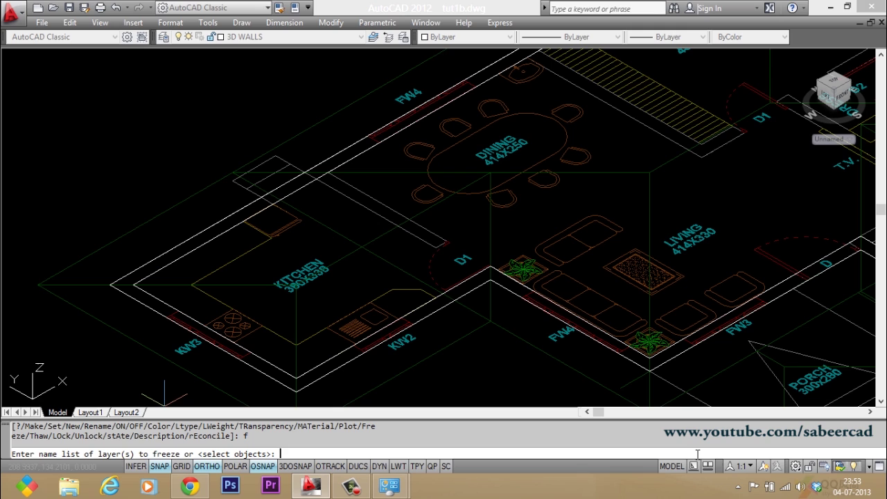
type("*")
key("Return")
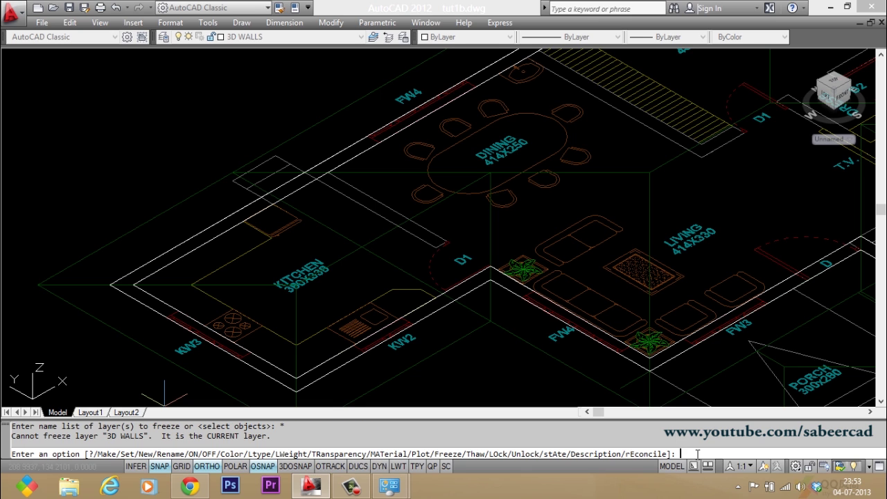
key("Return")
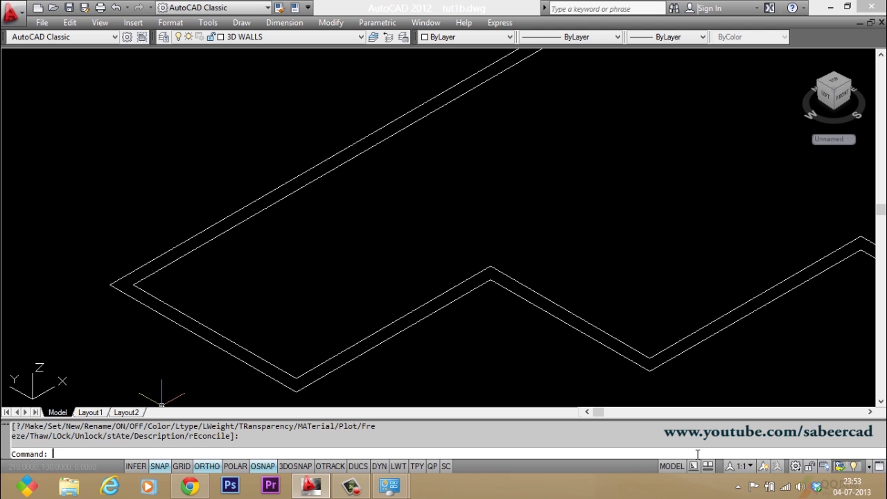
- Press-pull the strip between the wall outlines up 300 units, then run SHADE
scroll(448, 293, "down", 2)
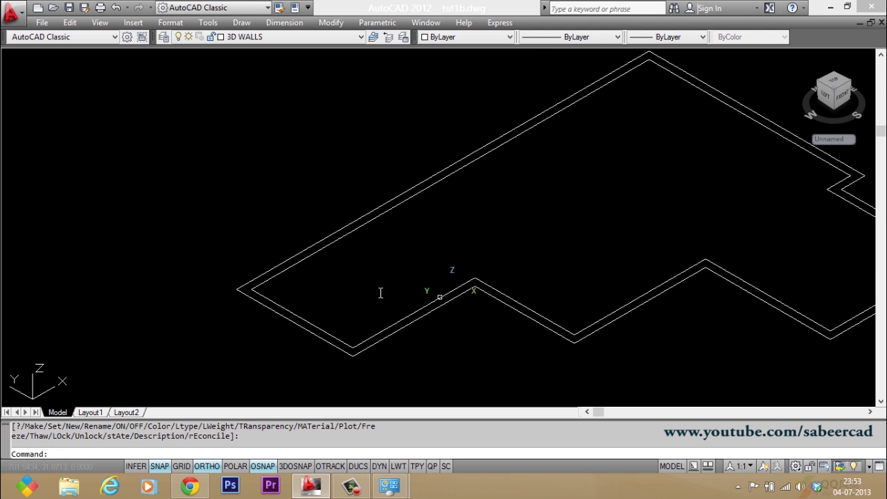
middle_click_drag(372, 306, 223, 299)
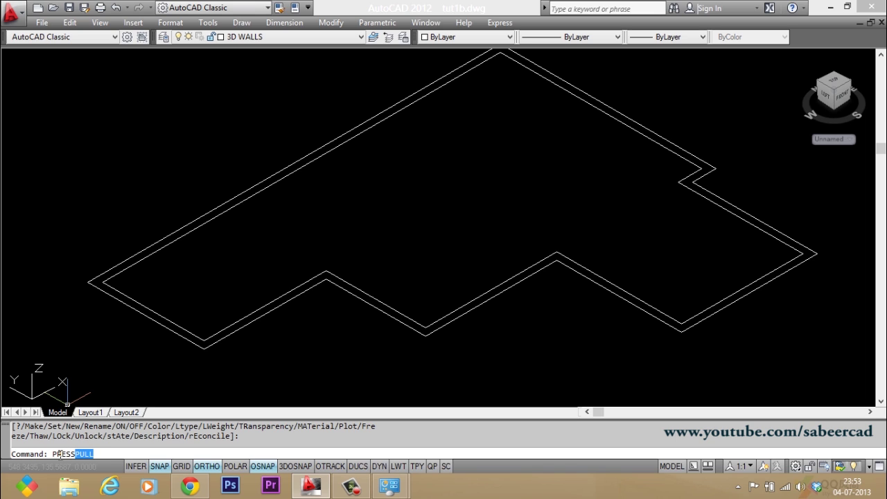
key("Return")
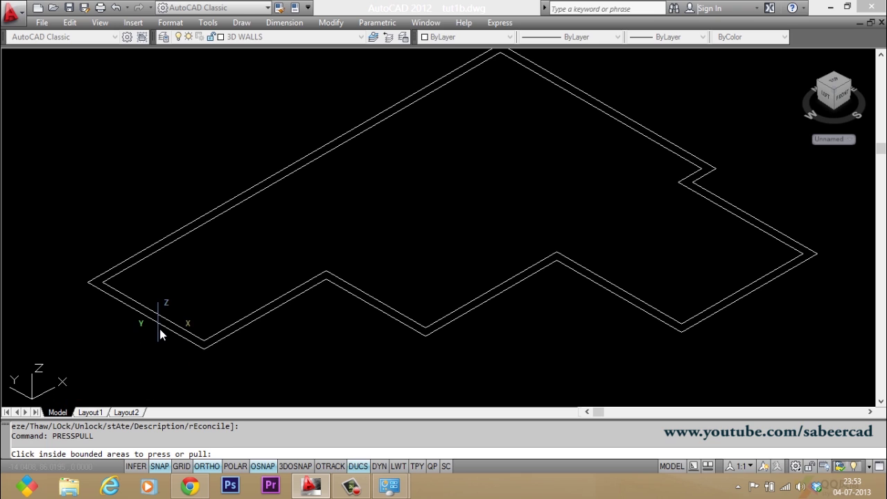
scroll(158, 329, "up", 1)
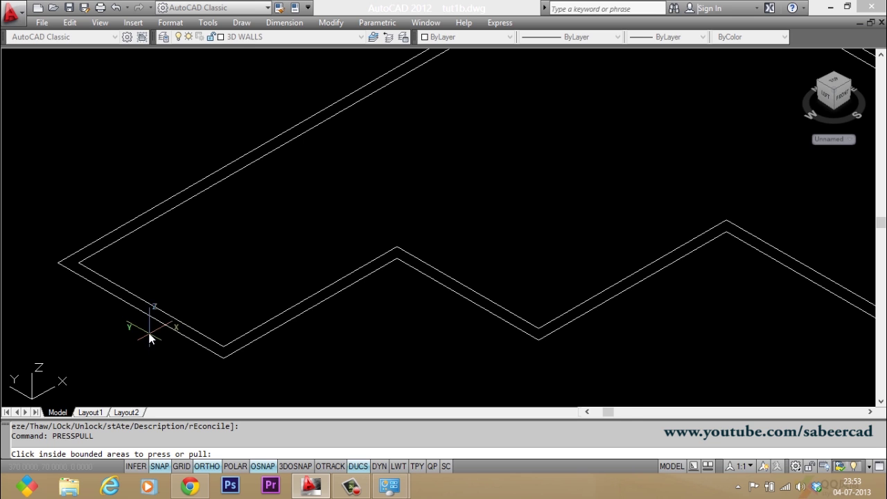
scroll(149, 337, "up", 2)
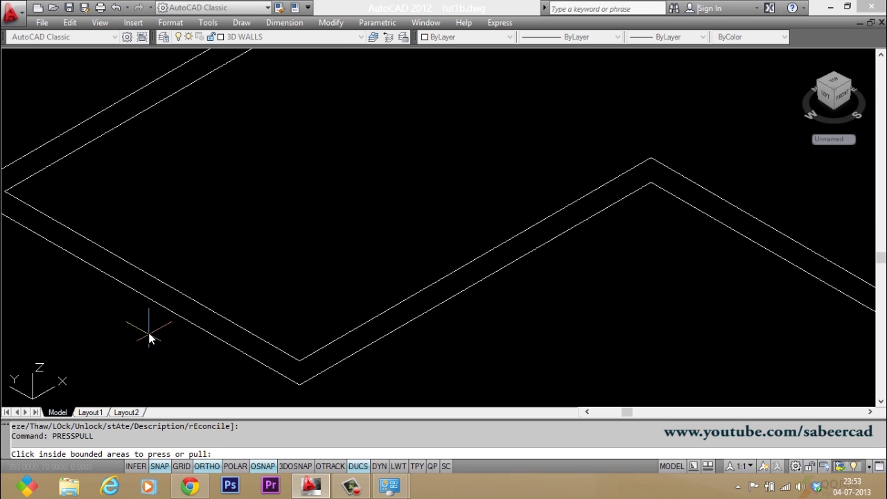
left_click(157, 293)
scroll(172, 339, "down", 4)
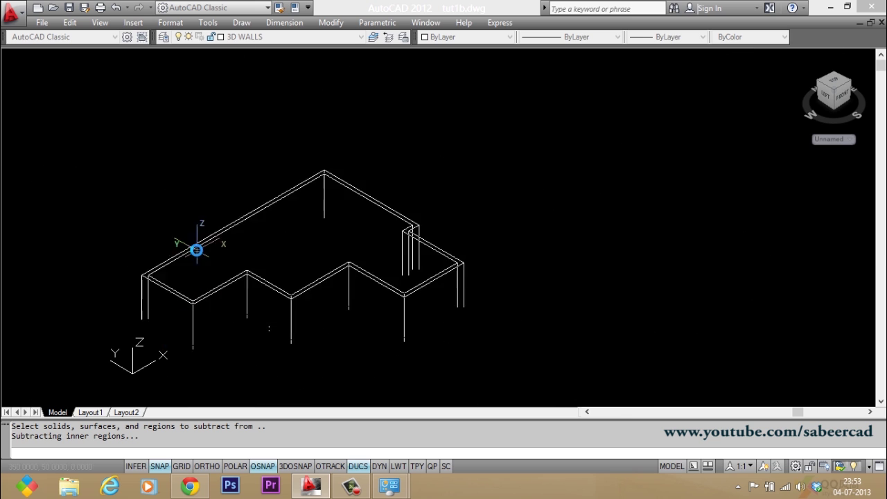
scroll(204, 192, "up", 1)
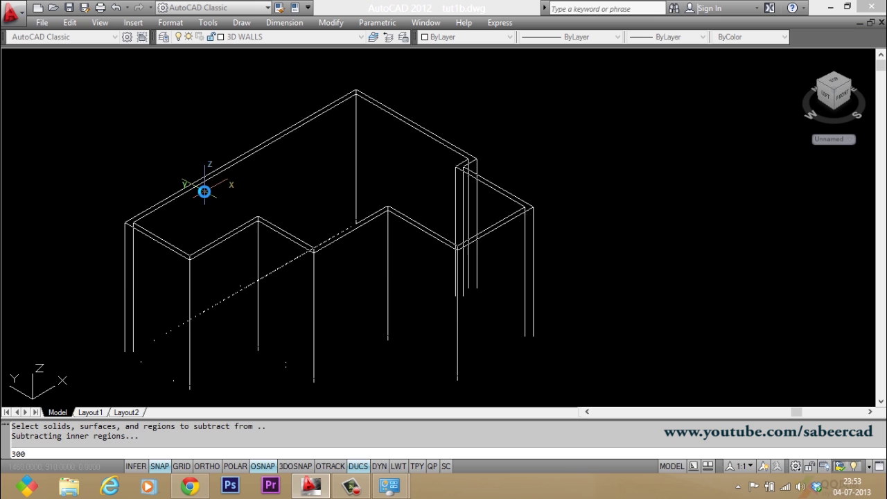
key("Return")
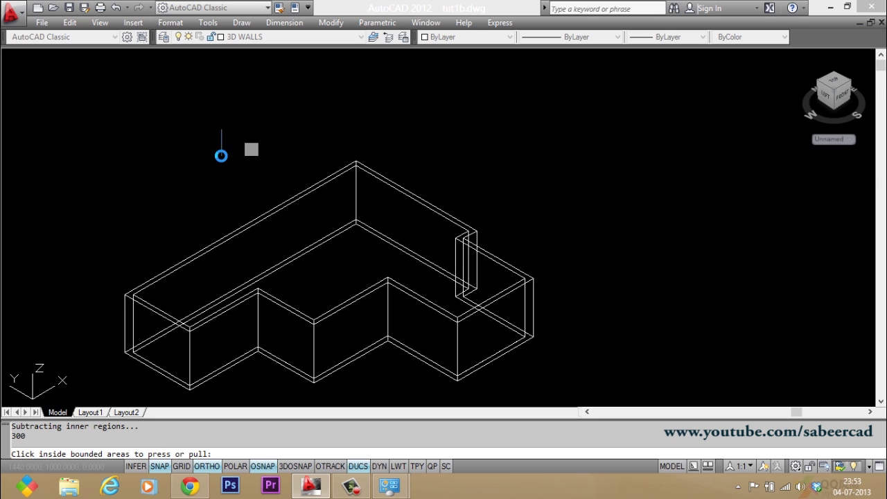
scroll(235, 173, "down", 2)
scroll(204, 236, "up", 3)
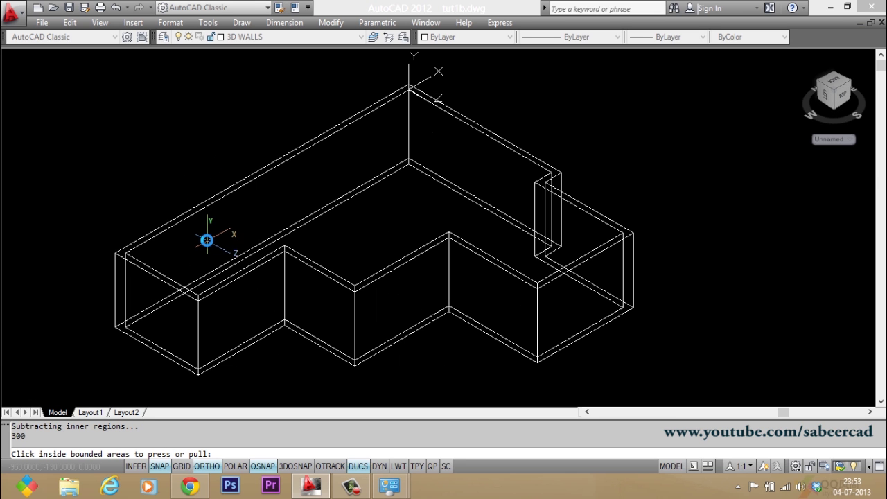
type("SHADE")
key("Return")
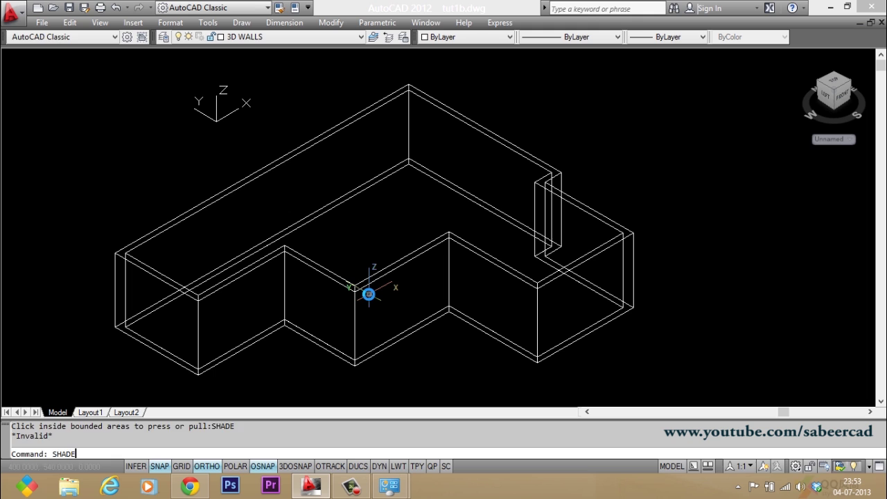
- Shade the walls, then restore the previous layer states so the floor plan reappears
key("Return")
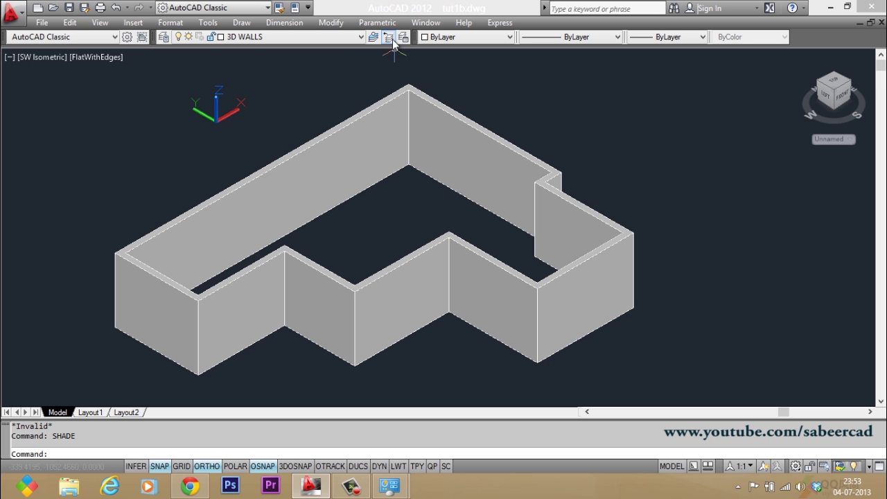
left_click(389, 37)
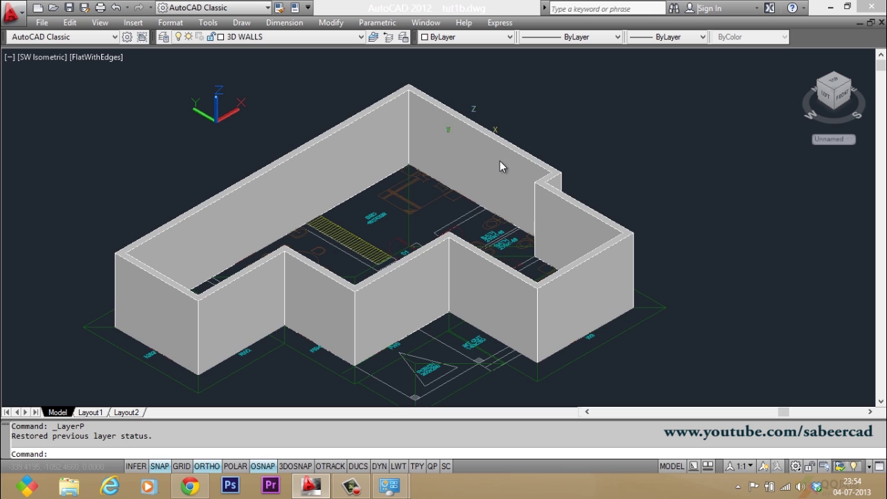
scroll(305, 325, "up", 2)
scroll(307, 313, "down", 2)
scroll(306, 291, "up", 2)
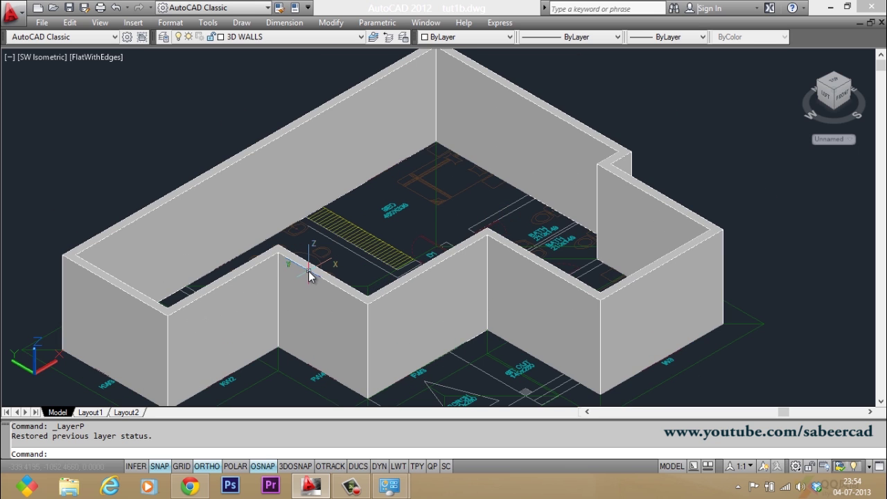
scroll(310, 276, "down", 3)
scroll(310, 276, "up", 1)
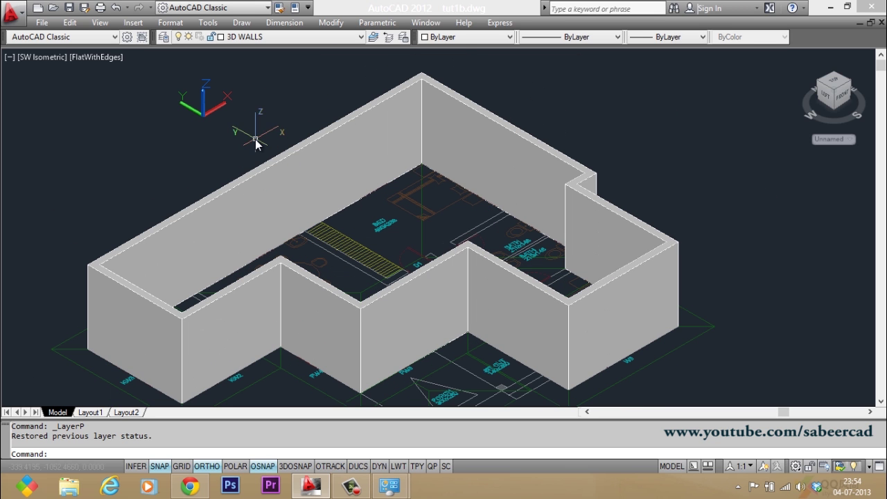
left_click(100, 23)
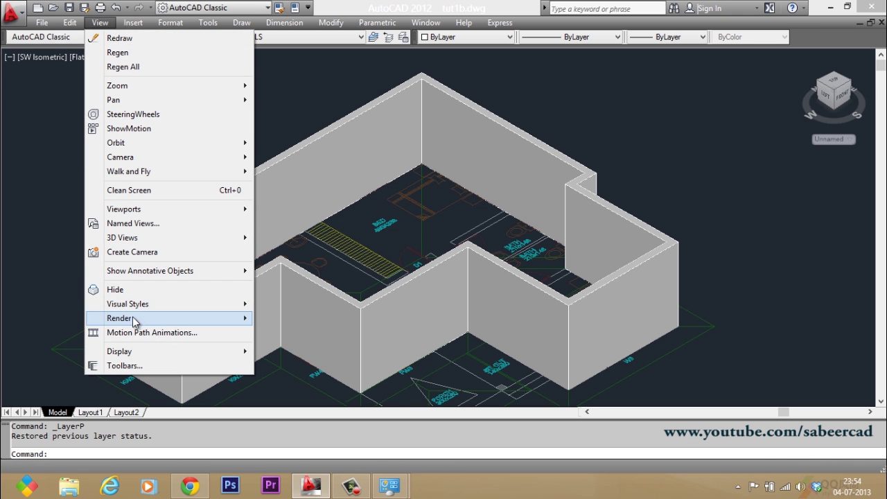
- Set the visual style to 2D Wireframe from View > Visual Styles
mouse_move(208, 304)
left_click(296, 304)
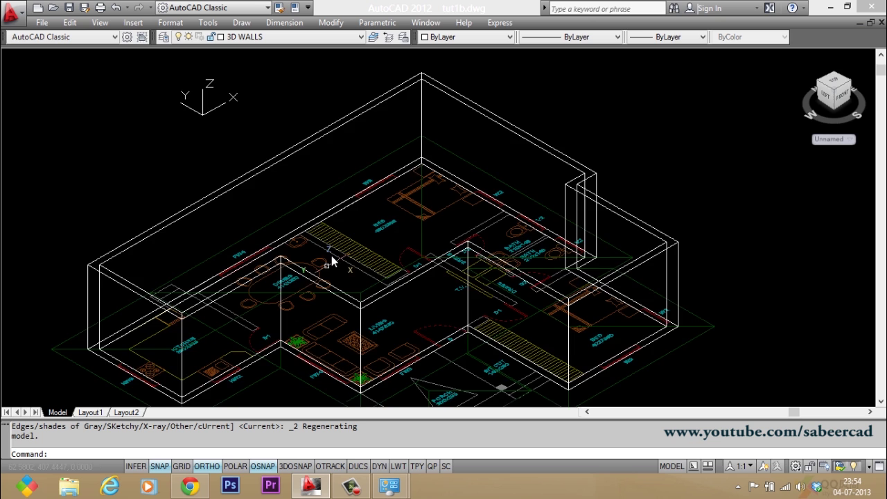
scroll(260, 336, "down", 2)
scroll(261, 337, "up", 4)
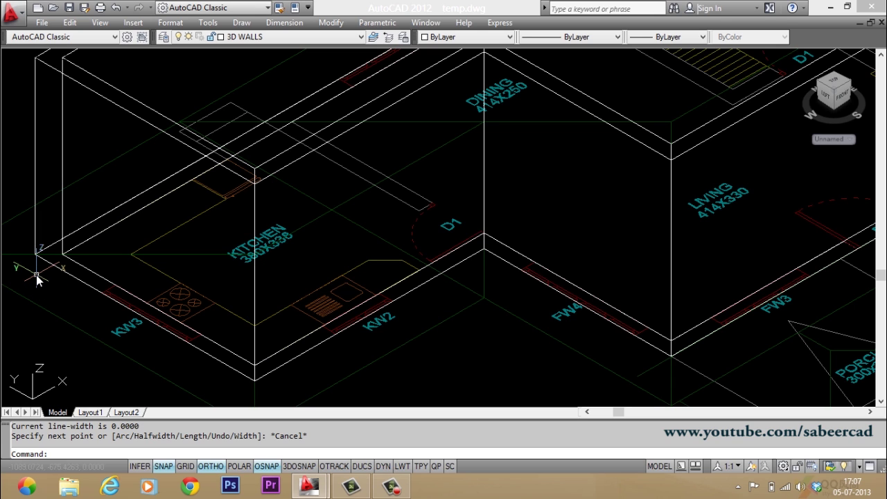
- Start a polyline at the outer kitchen corner and add the kitchen, dining and living room vertices
type("L")
key("Return")
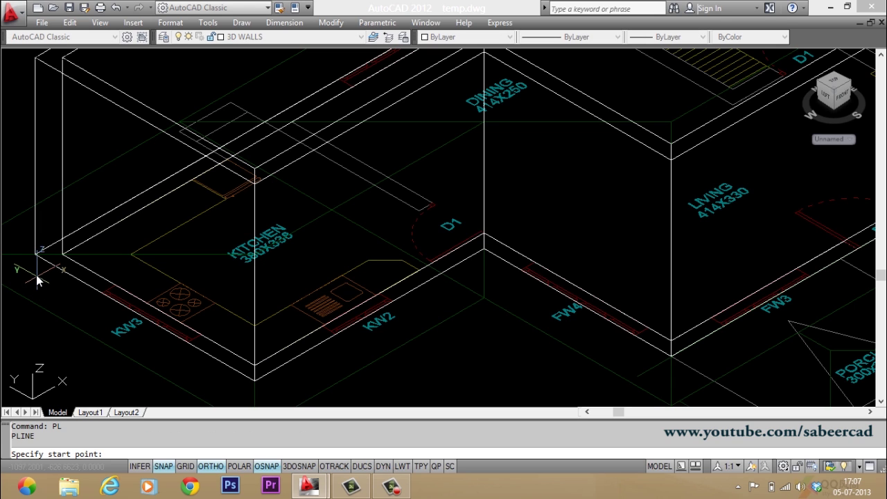
left_click(39, 259)
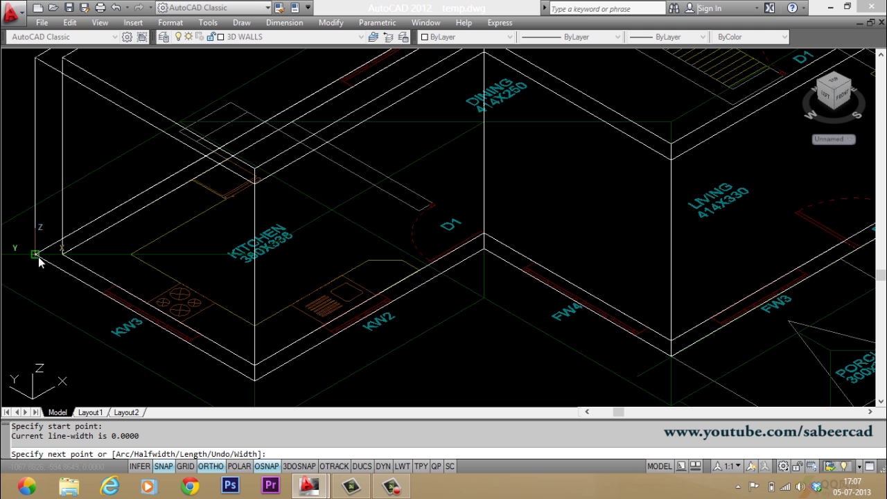
left_click(254, 379)
left_click(482, 252)
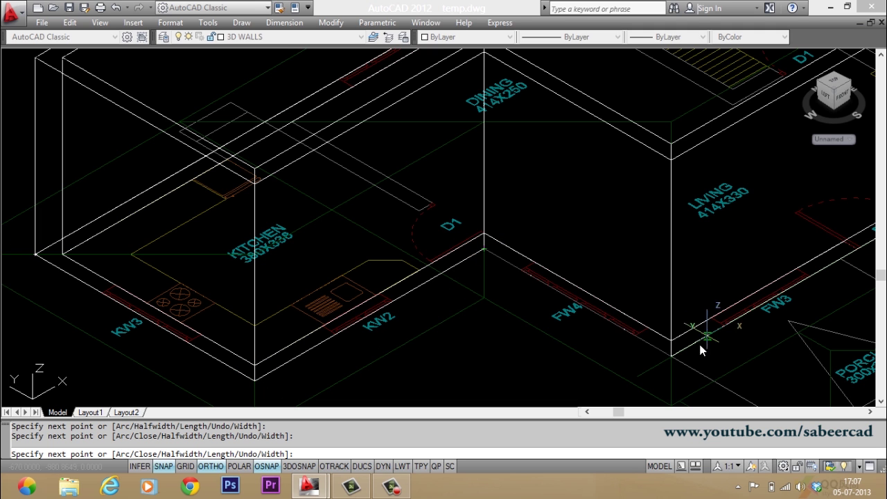
left_click(671, 359)
scroll(297, 318, "down", 4)
scroll(627, 256, "up", 5)
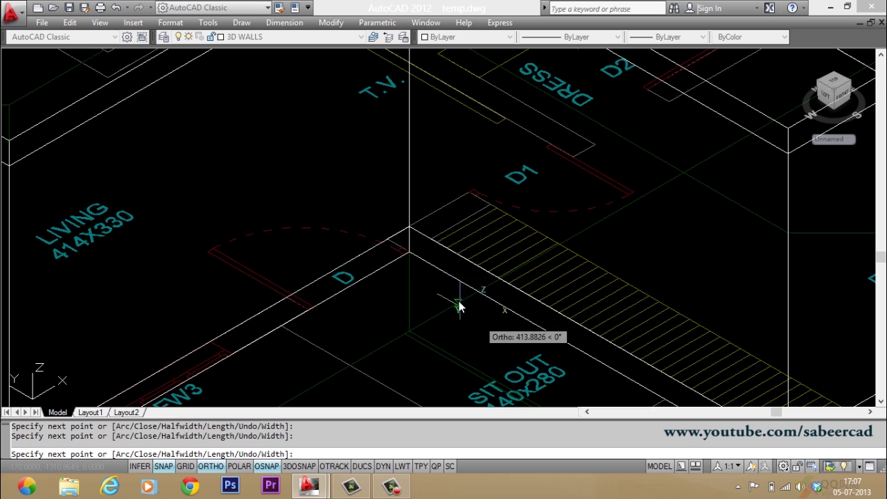
- Continue the polyline through the sit-out, bedroom and inner bath wall corners
left_click(410, 248)
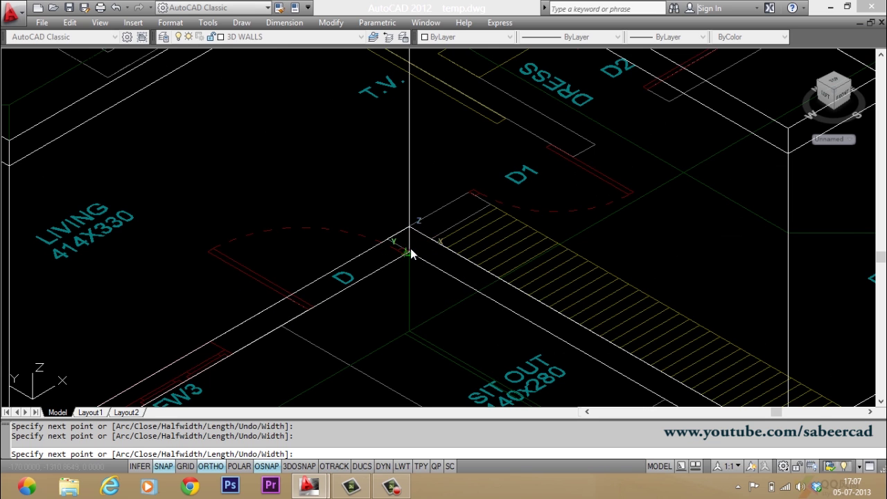
scroll(410, 248, "down", 4)
left_click(484, 246)
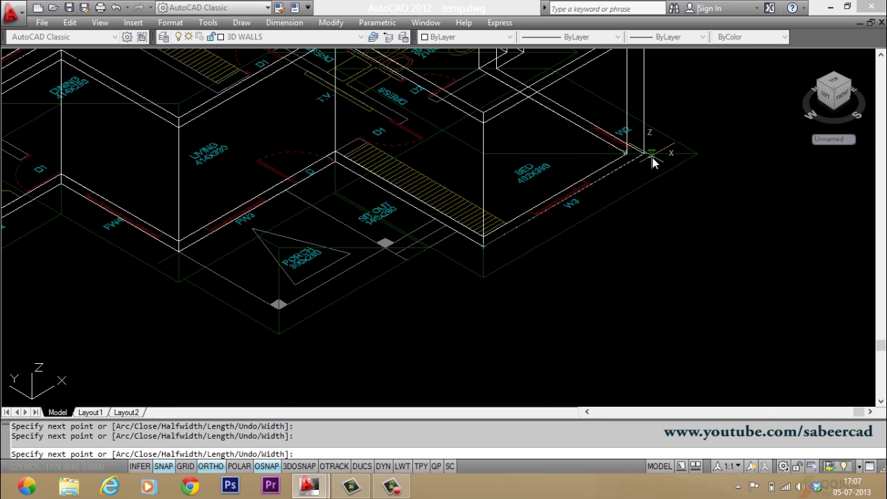
left_click(639, 146)
scroll(625, 138, "down", 4)
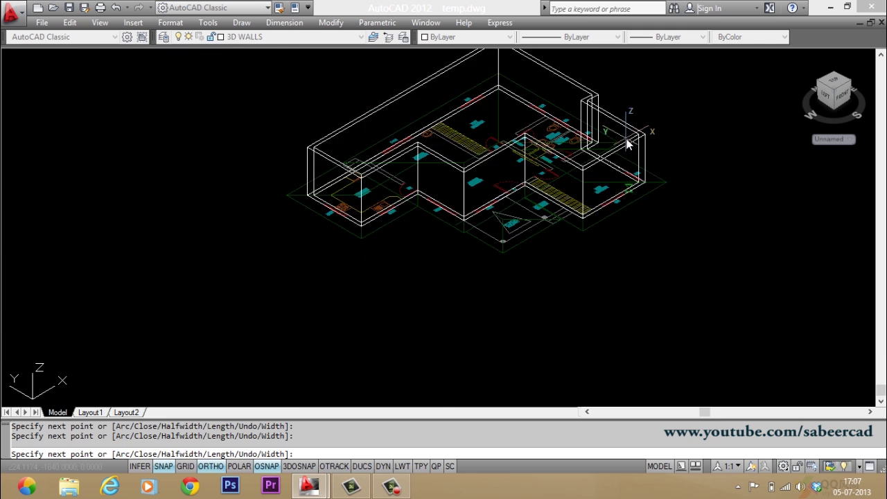
scroll(506, 215, "up", 6)
left_click(464, 183)
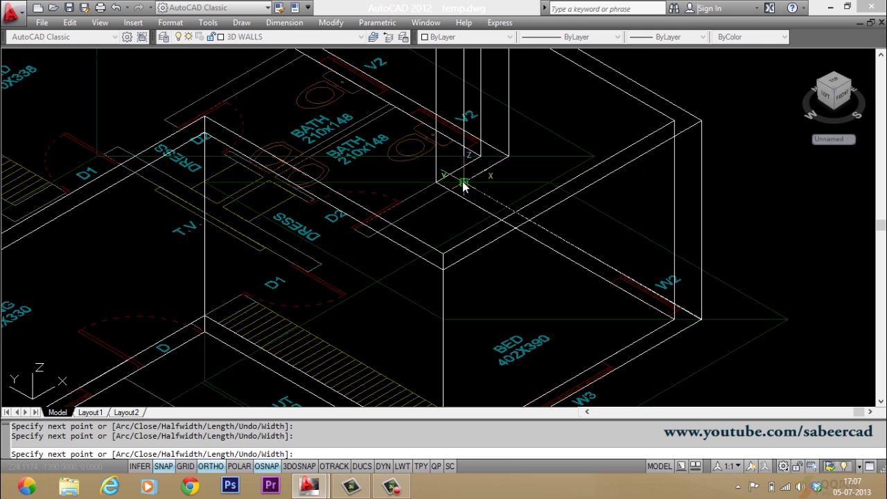
scroll(535, 218, "down", 5)
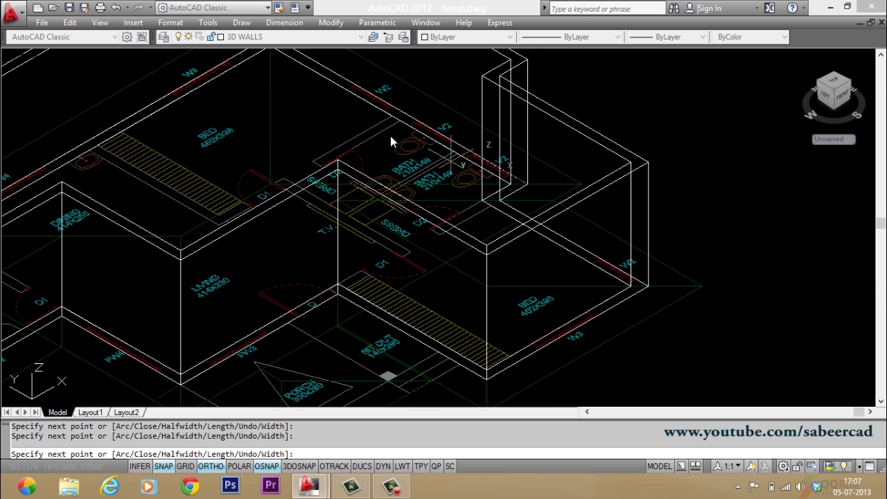
scroll(237, 83, "up", 6)
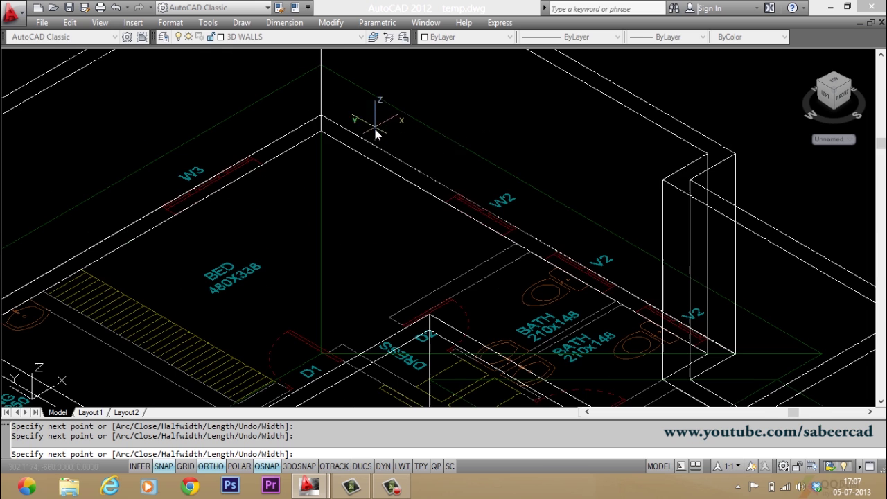
- Add the final bedroom wall corner and close the polyline outline
left_click(321, 119)
scroll(478, 93, "down", 5)
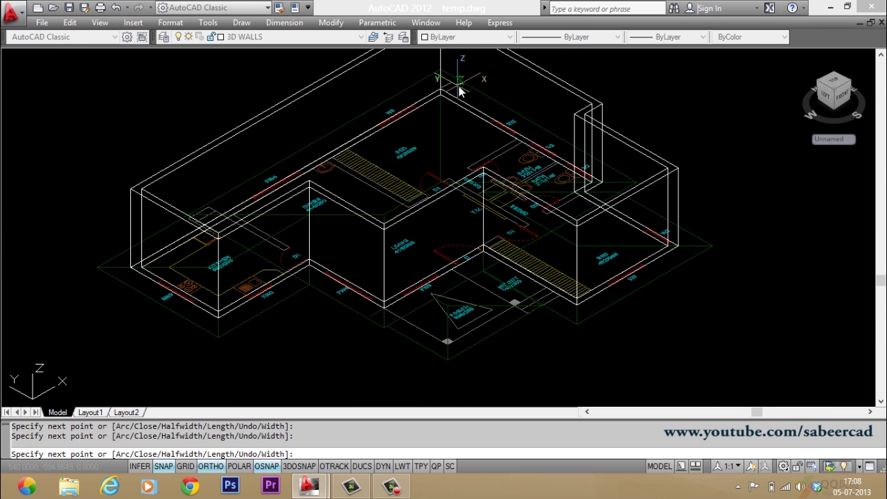
type("C")
key("Return")
scroll(111, 277, "up", 2)
key("Escape")
key("Escape")
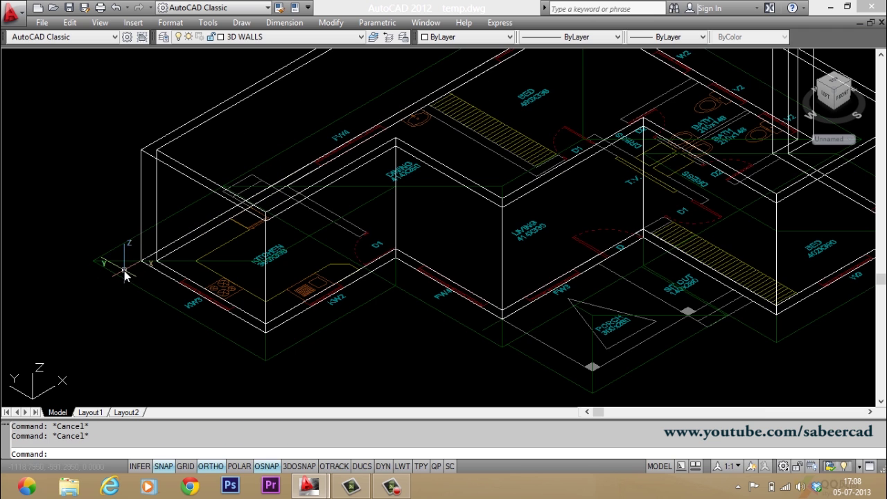
- Move the closed outline 210 units straight up from the kitchen corner
type("M")
key("Return")
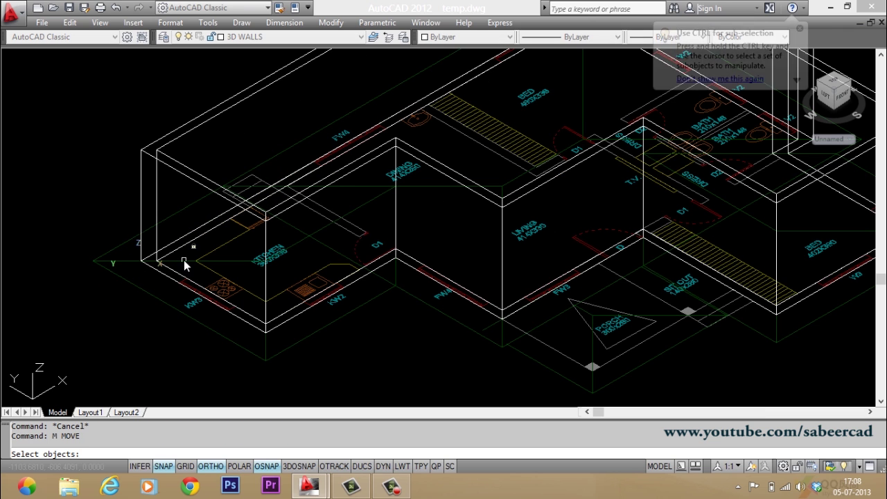
left_click(149, 269)
key("Return")
scroll(111, 242, "up", 5)
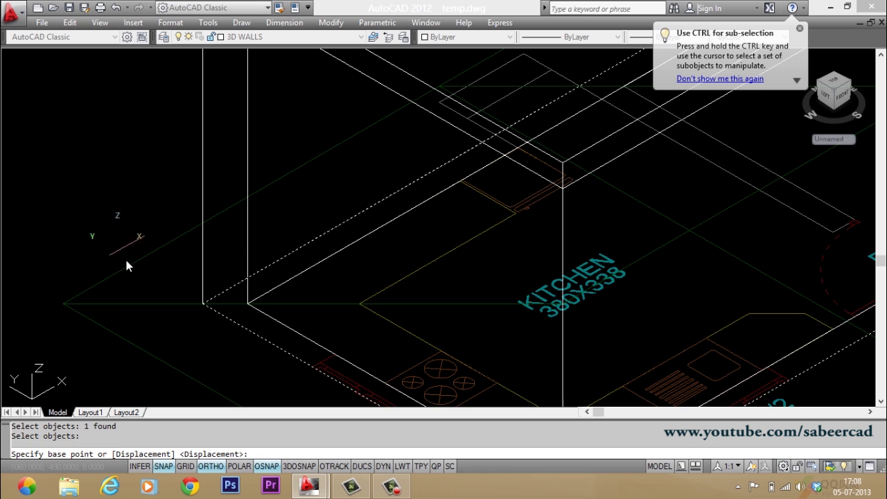
left_click(174, 287)
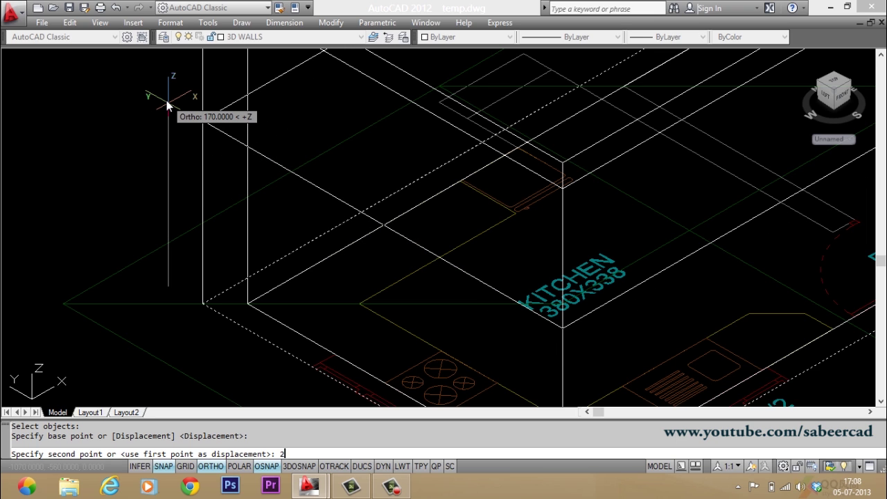
type("210")
key("Return")
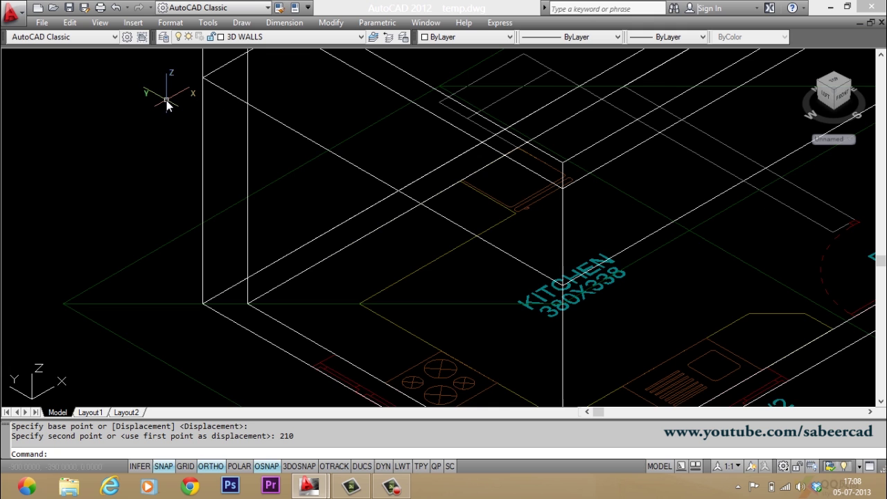
scroll(307, 228, "down", 3)
scroll(365, 314, "up", 3)
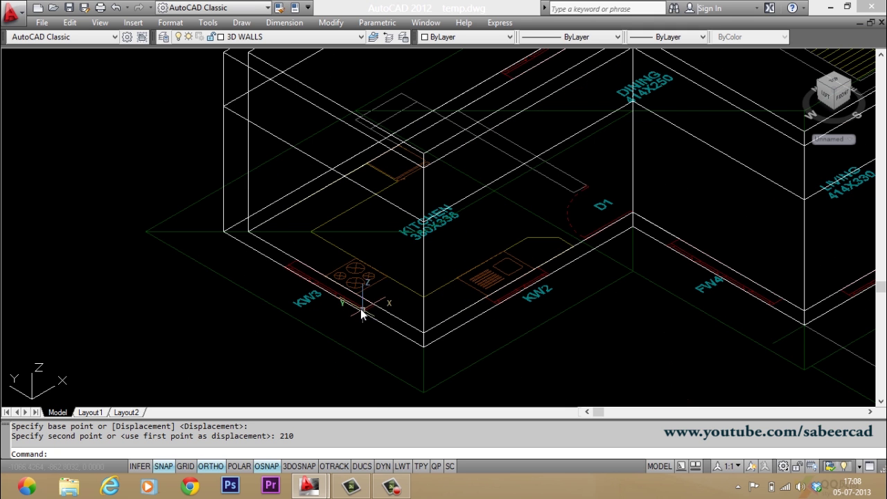
middle_click_drag(360, 309, 344, 226)
scroll(325, 230, "down", 3)
scroll(320, 236, "up", 2)
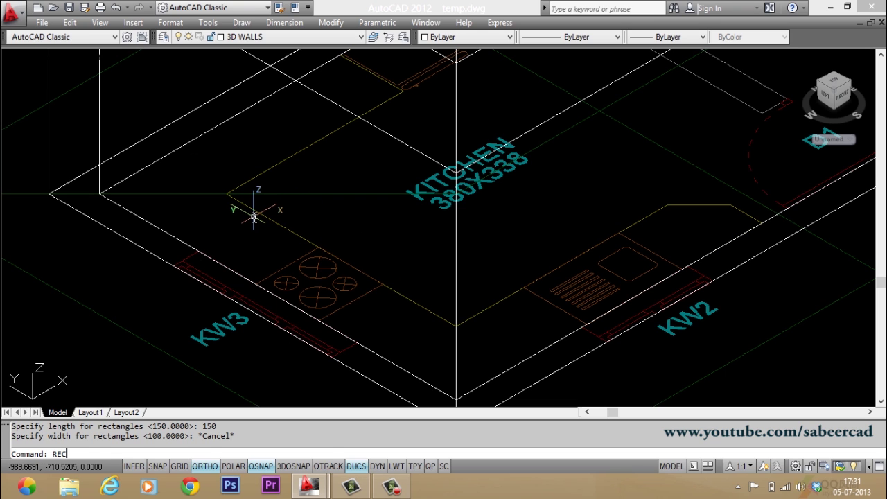
- Draw a 150 by 100 rectangle upright on the kitchen wall at KW3 using dynamic UCS
key("Return")
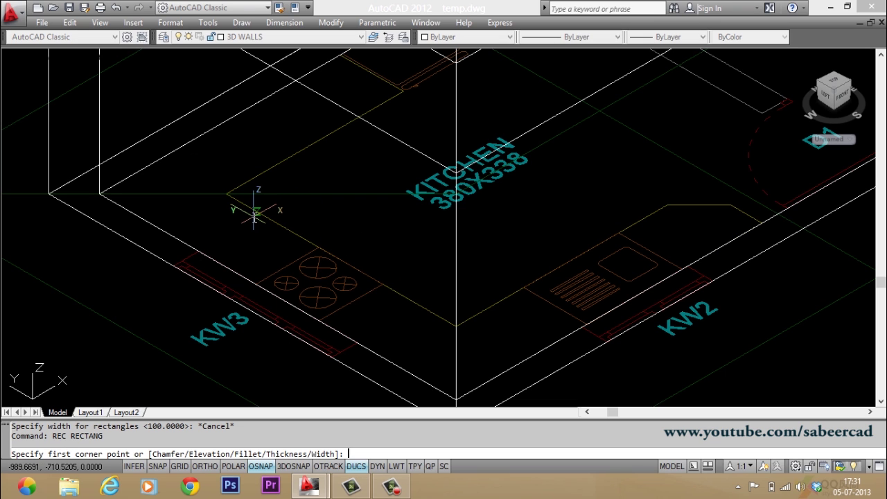
left_click(354, 467)
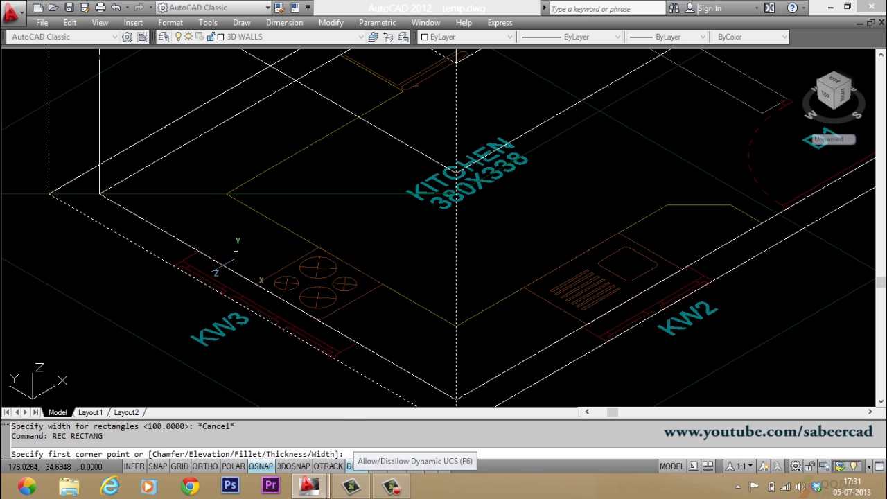
left_click(171, 267)
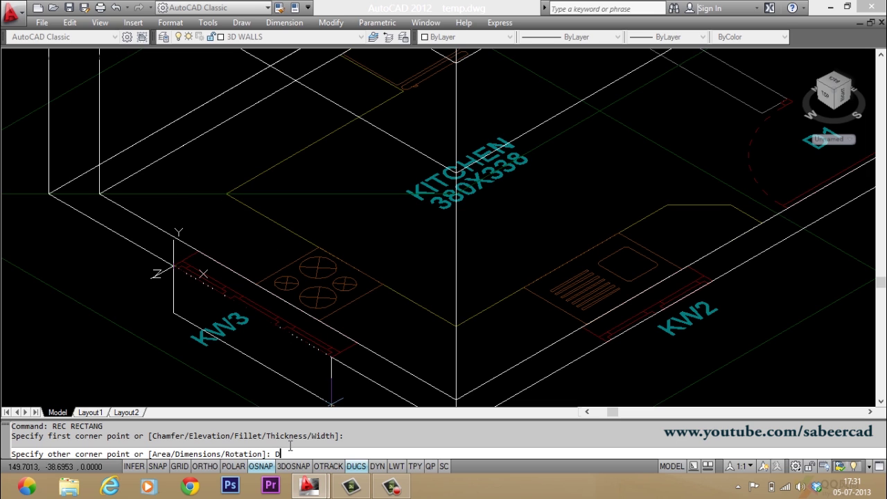
key("Return")
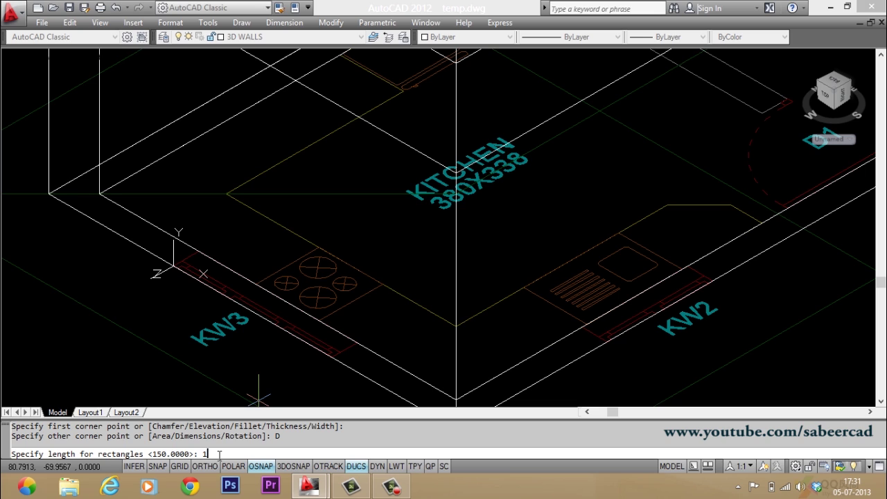
key("Return")
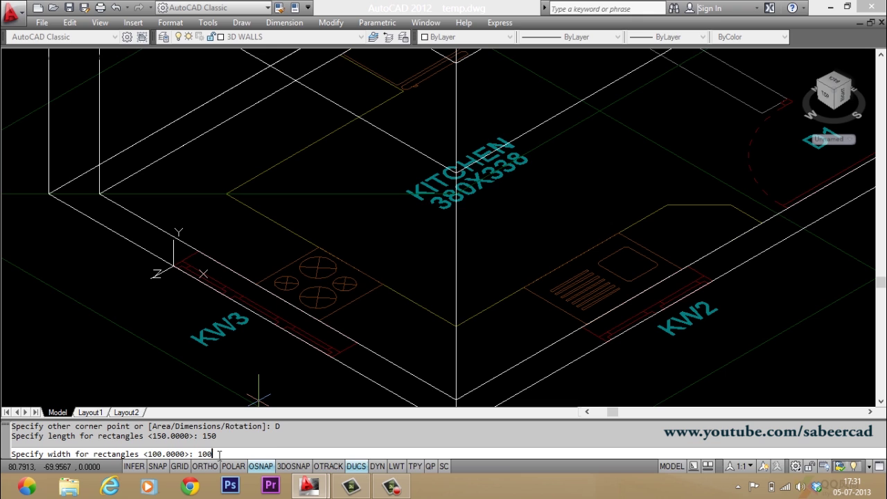
type("100")
key("Return")
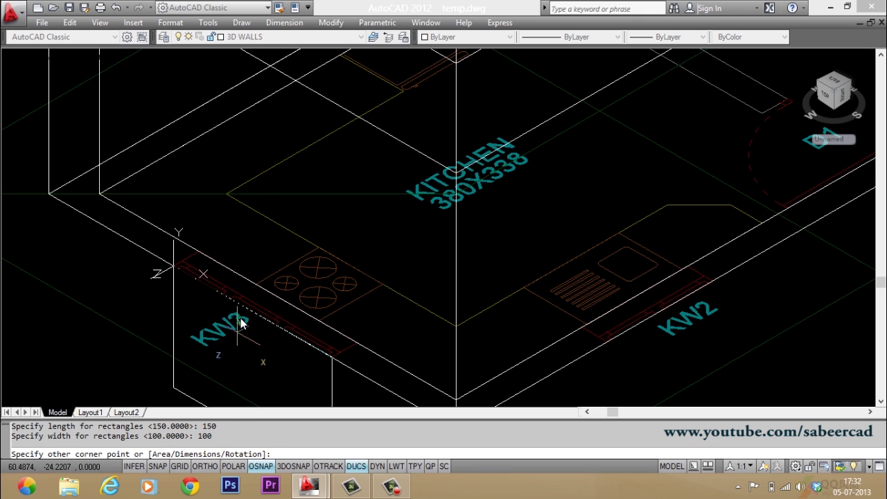
left_click(338, 225)
key("F8")
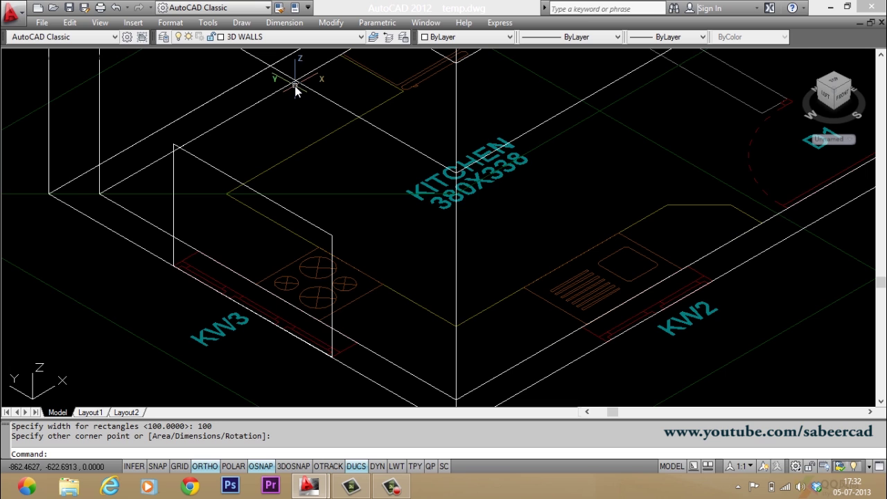
- Move the KW3 rectangle up onto the kitchen's front wall face with a Perpendicular snap
type("M")
key("Return")
left_click(269, 200)
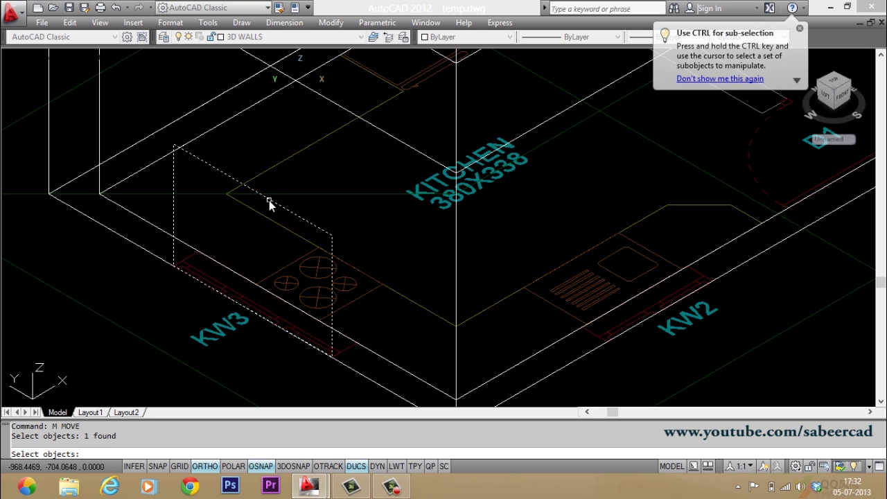
key("Return")
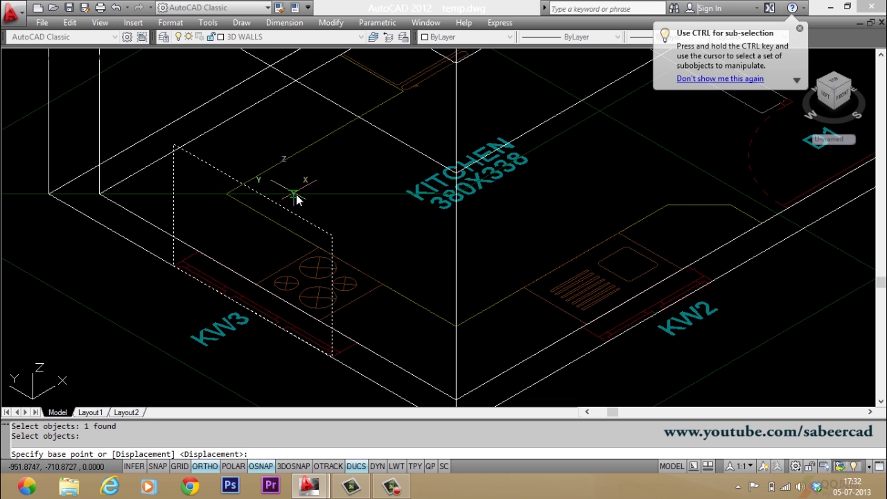
left_click(332, 234)
key("F8")
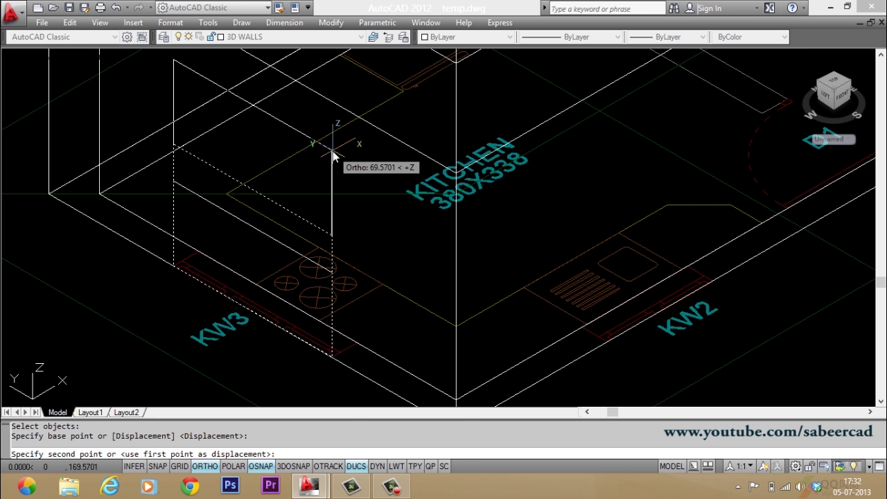
left_click(399, 365)
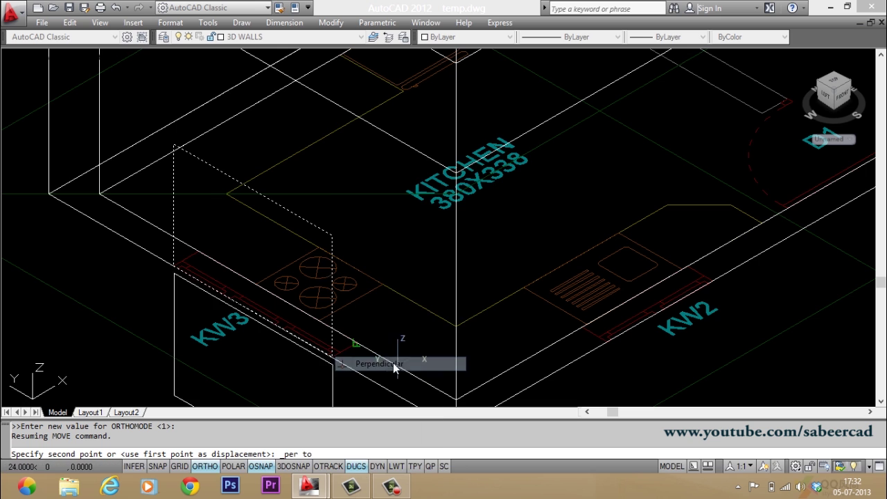
left_click(337, 111)
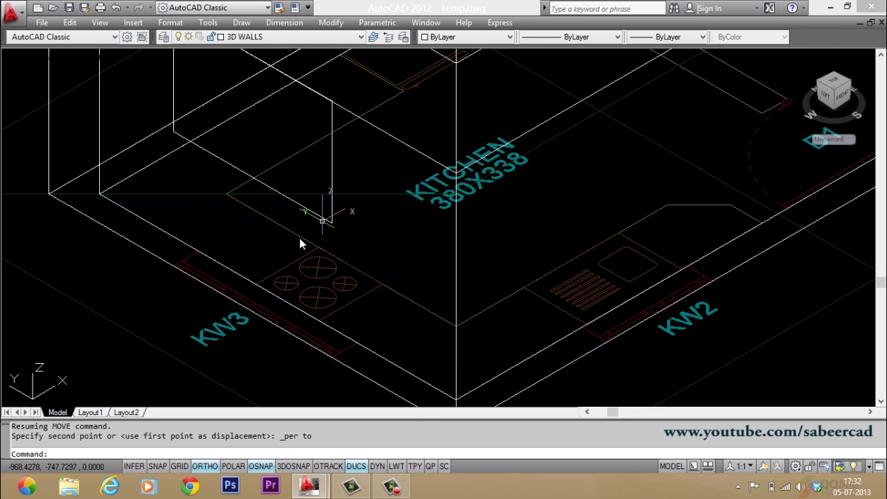
scroll(299, 239, "down", 2)
scroll(287, 96, "up", 3)
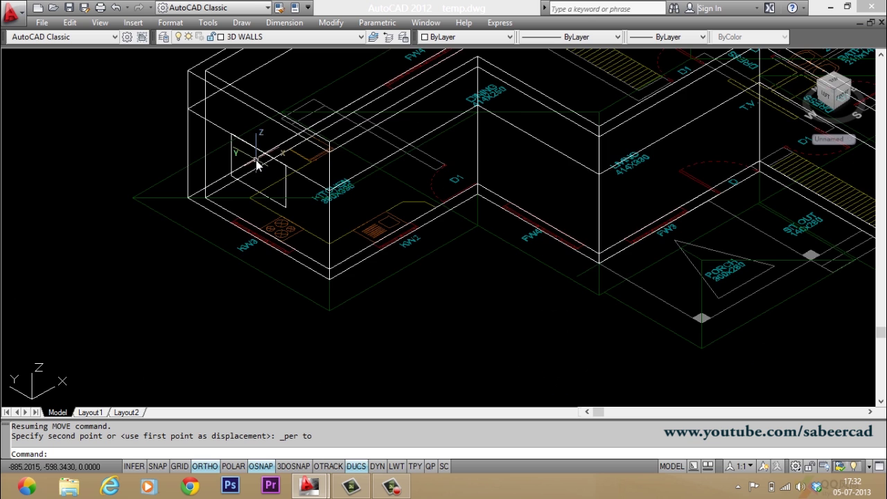
- Press-pull the KW3 rectangle with ORTHO on to cut the window through the kitchen wall
scroll(249, 104, "down", 2)
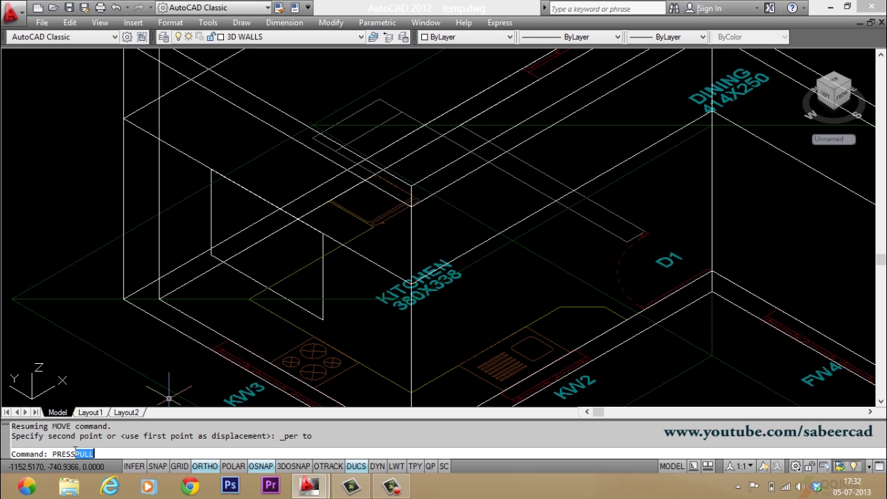
key("Return")
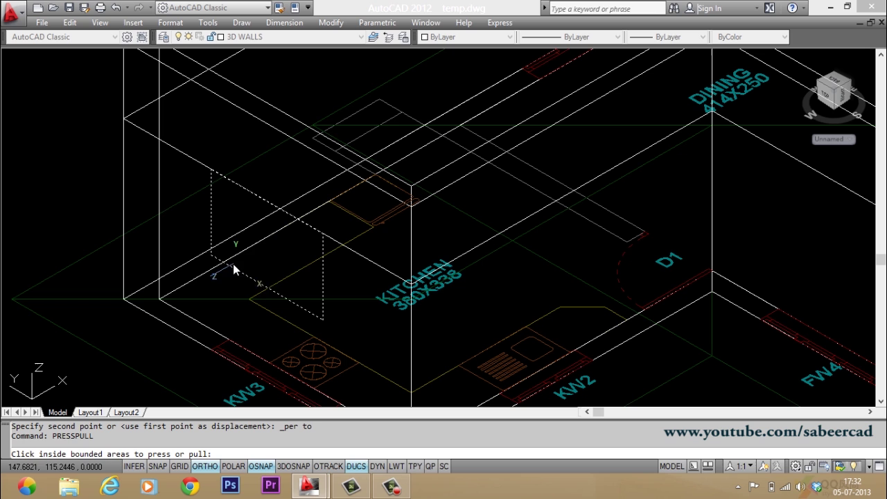
left_click(275, 258)
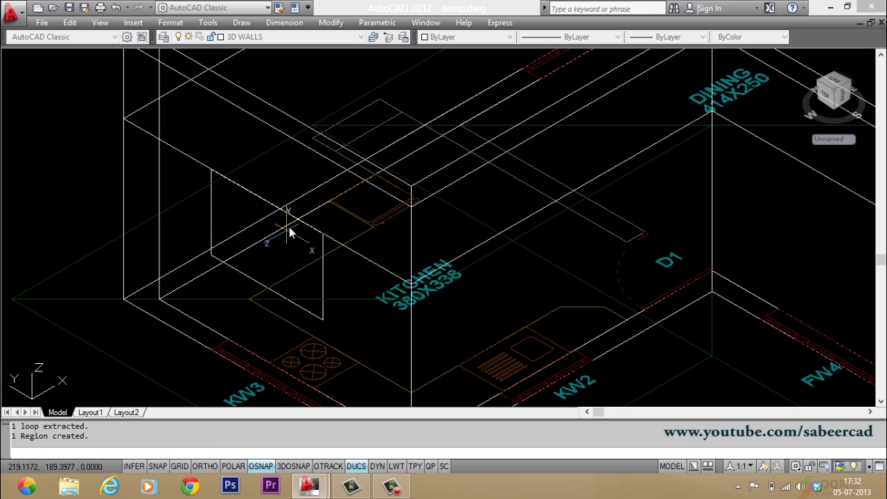
key("F8")
left_click(381, 104)
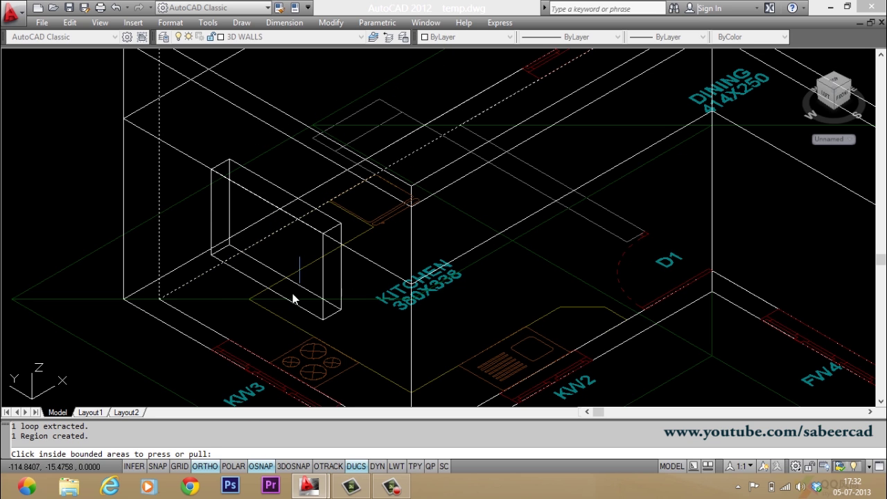
key("Escape")
key("Escape")
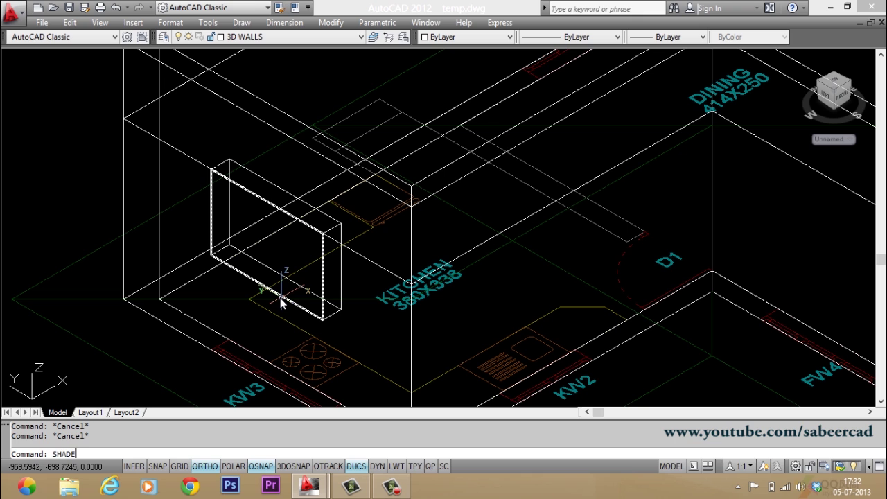
key("Escape")
- Shade the walls with SHADE to check the KW3 opening, then zoom back to KW2
type("SHADE")
key("Return")
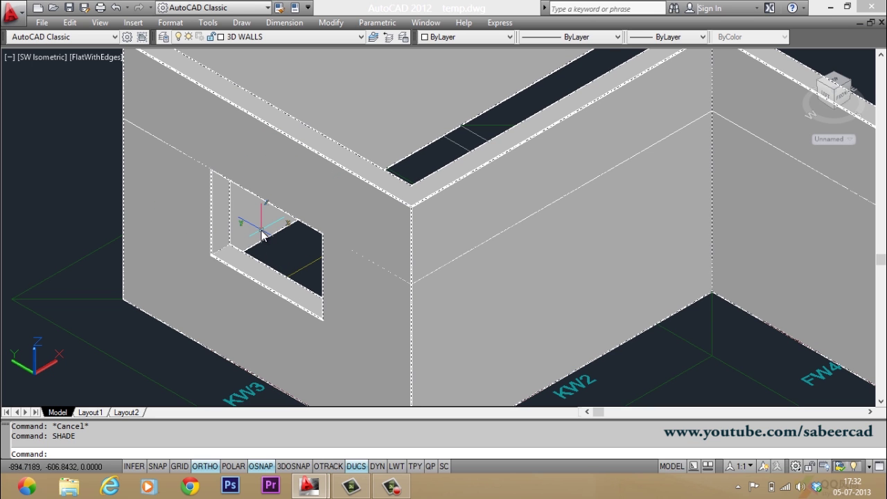
scroll(208, 256, "down", 3)
scroll(357, 250, "up", 3)
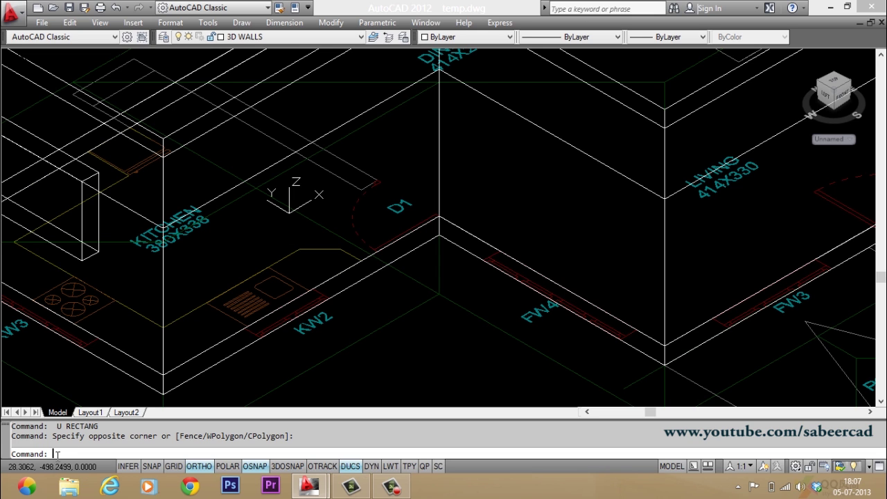
- Draw an upright 100 by 100 rectangle near the KW2 sink
key("Return")
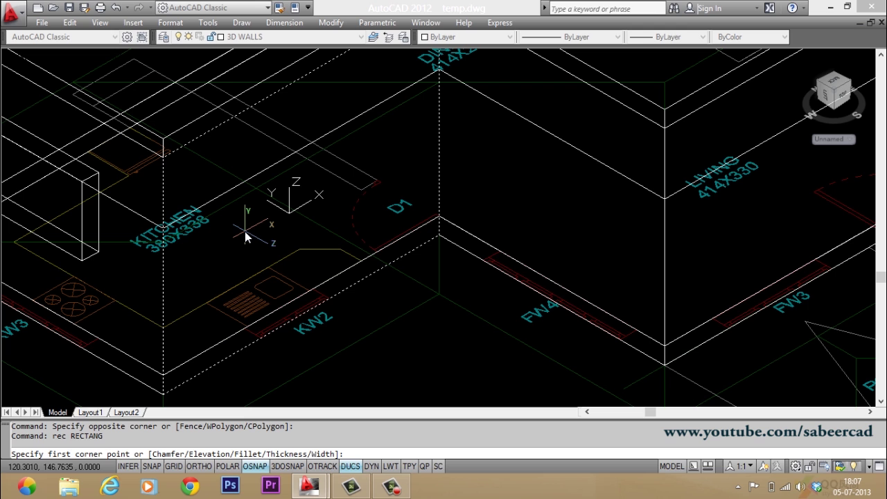
scroll(259, 308, "up", 3)
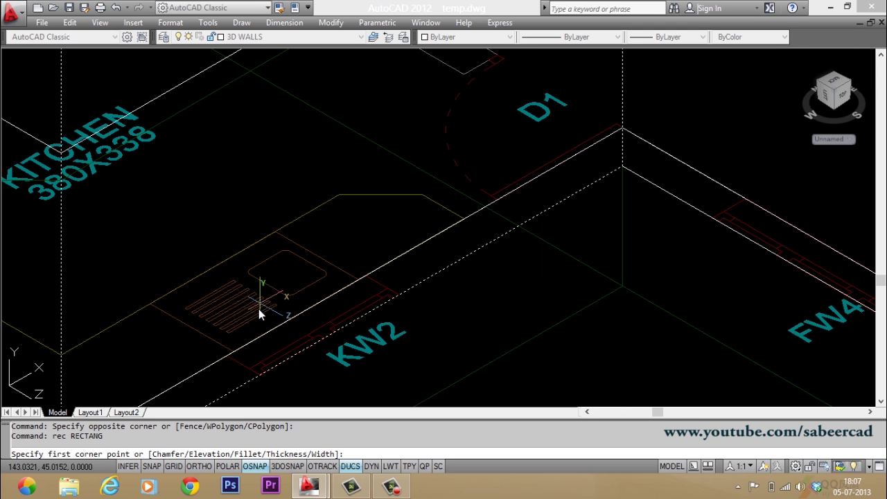
left_click(258, 372)
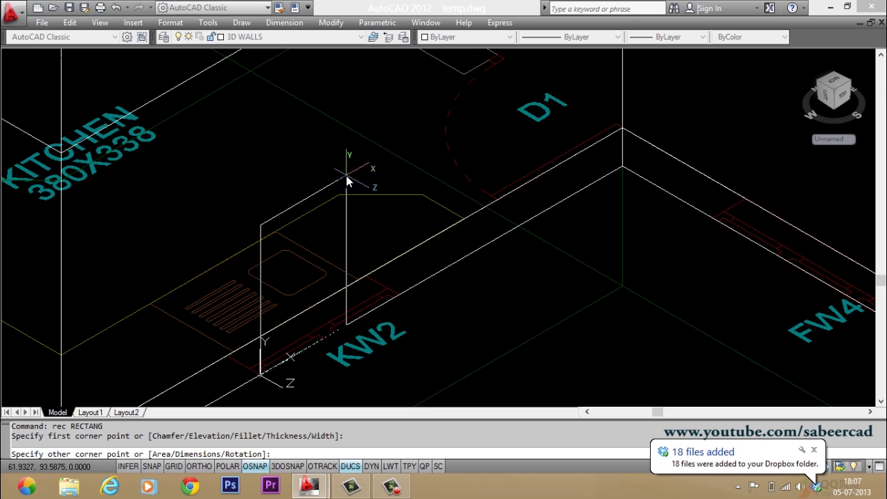
key("Return")
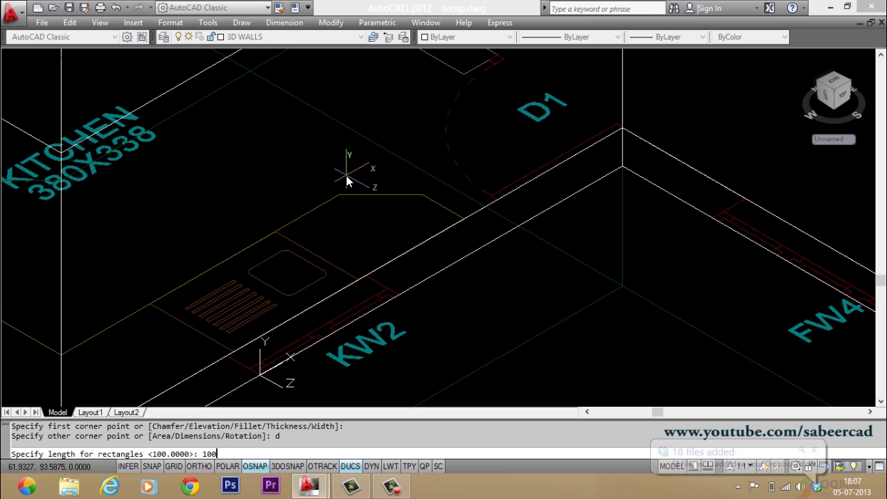
type("100")
key("Return")
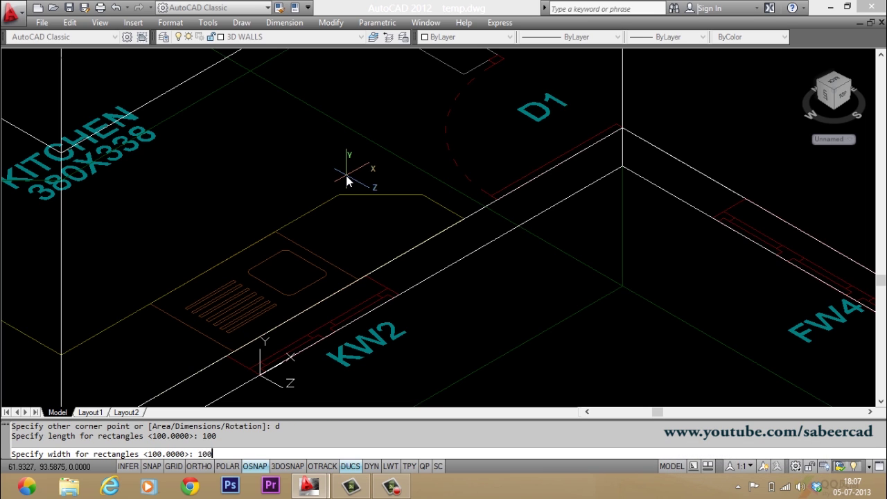
key("Return")
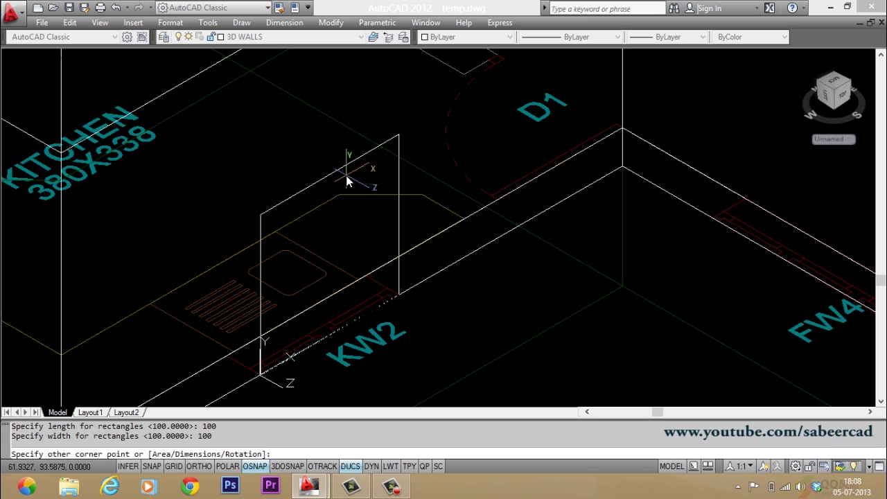
key("F8")
left_click(400, 135)
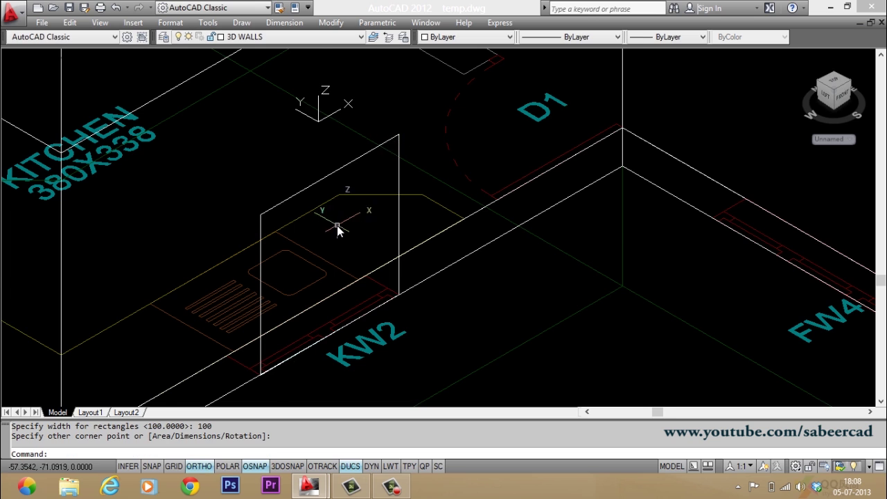
scroll(337, 231, "down", 2)
- Move the KW2 rectangle up onto the kitchen wall using a Perpendicular snap
type("m")
key("Return")
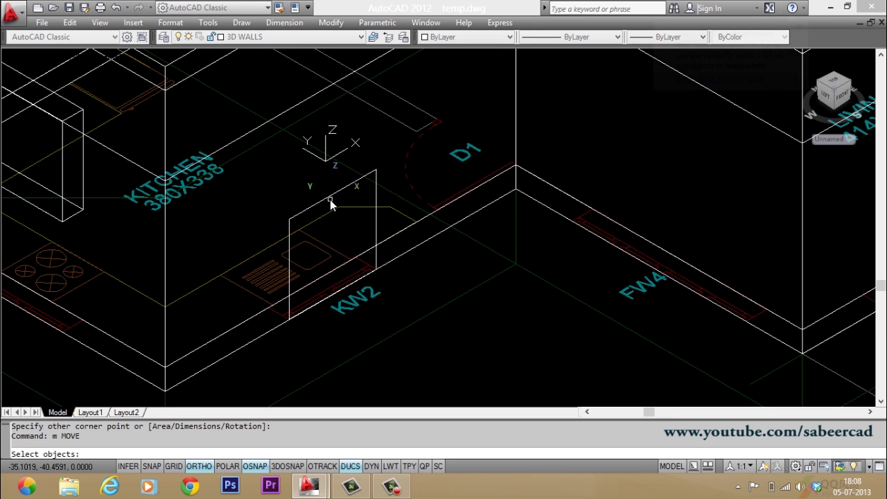
left_click(330, 201)
key("Return")
left_click(331, 199)
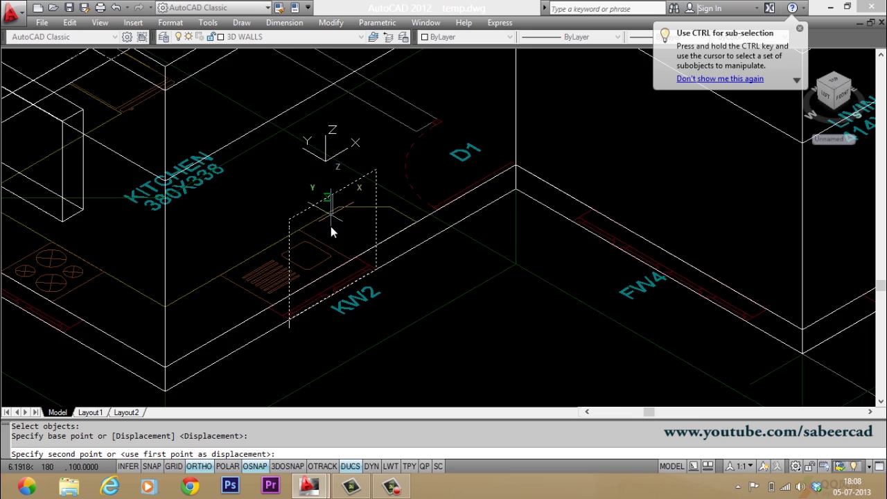
scroll(333, 232, "down", 3)
scroll(333, 178, "up", 3)
right_click(334, 180, "shift")
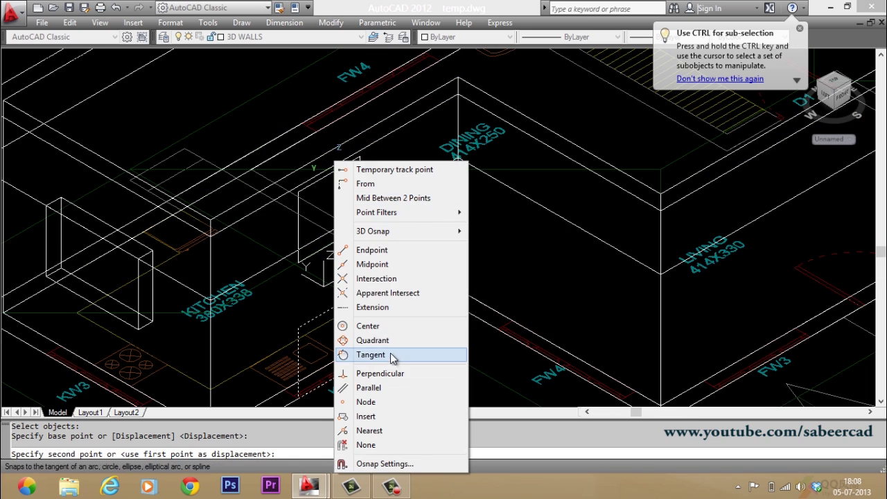
left_click(390, 373)
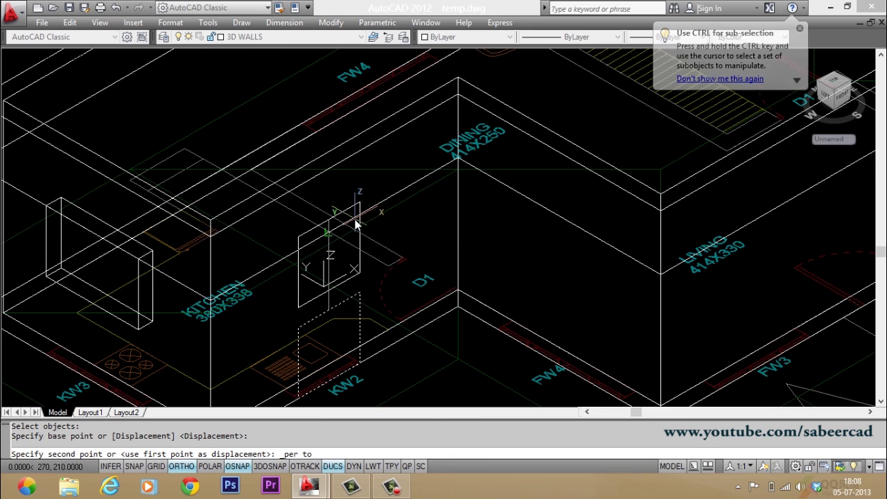
left_click(367, 215)
scroll(346, 215, "down", 3)
scroll(331, 261, "up", 2)
scroll(331, 262, "up", 2)
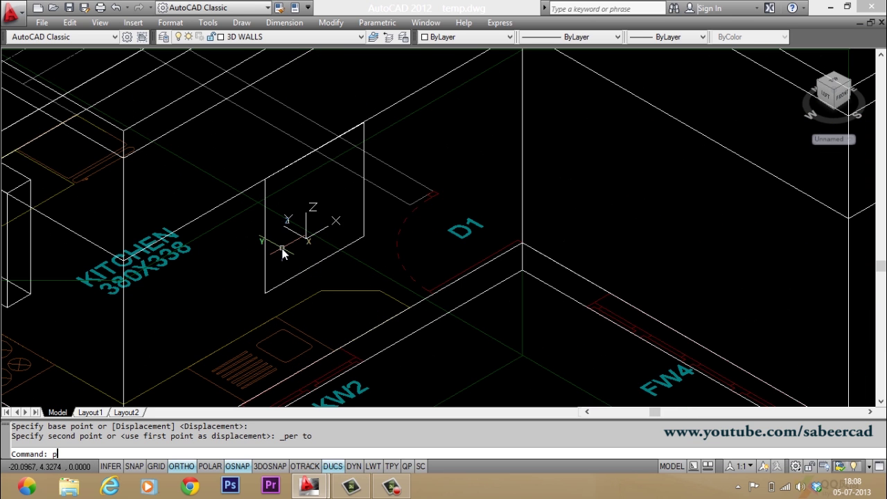
- Press-pull the KW2 rectangle with ORTHO on through the kitchen wall
type("PRESS")
key("Return")
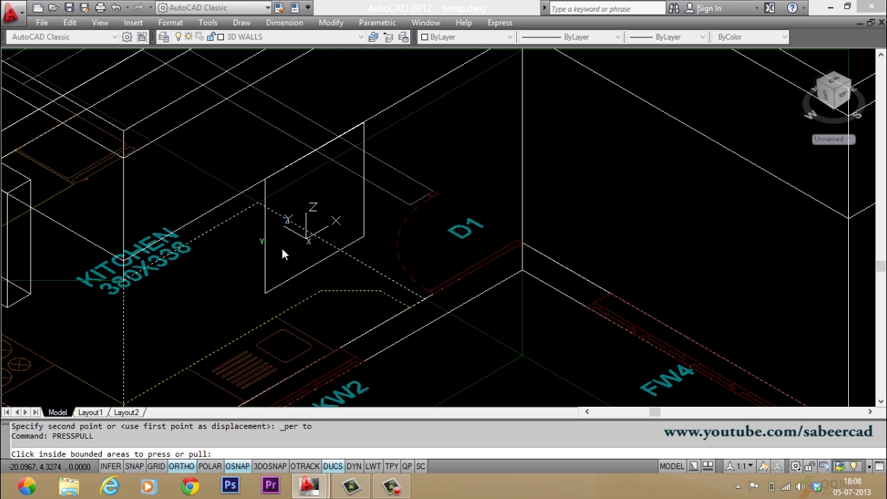
left_click(321, 192)
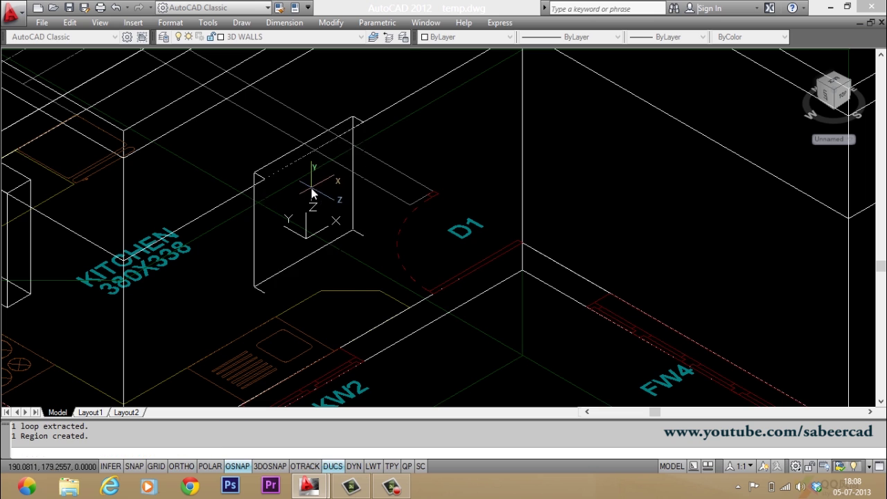
scroll(305, 208, "down", 2)
key("F8")
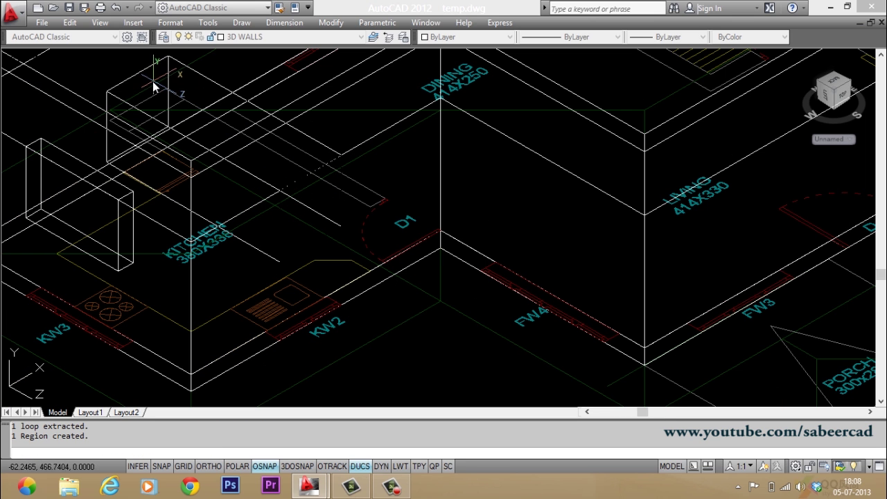
left_click(139, 76)
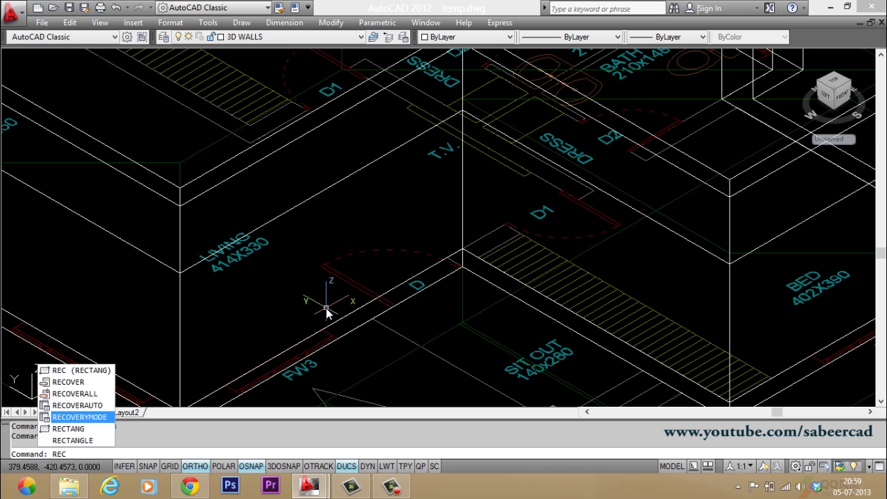
- Draw a vertical rectangle over the wall gap beside door D, up to the wall's top edge
key("Return")
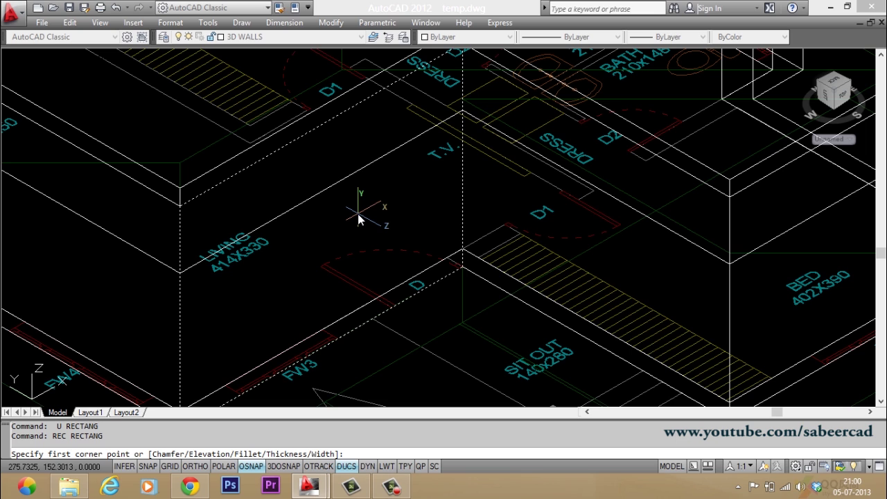
left_click(388, 307)
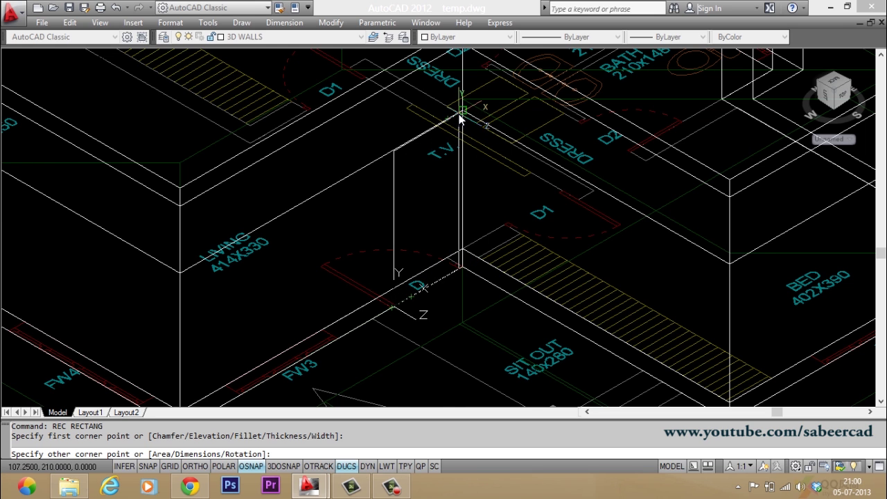
scroll(459, 119, "up", 3)
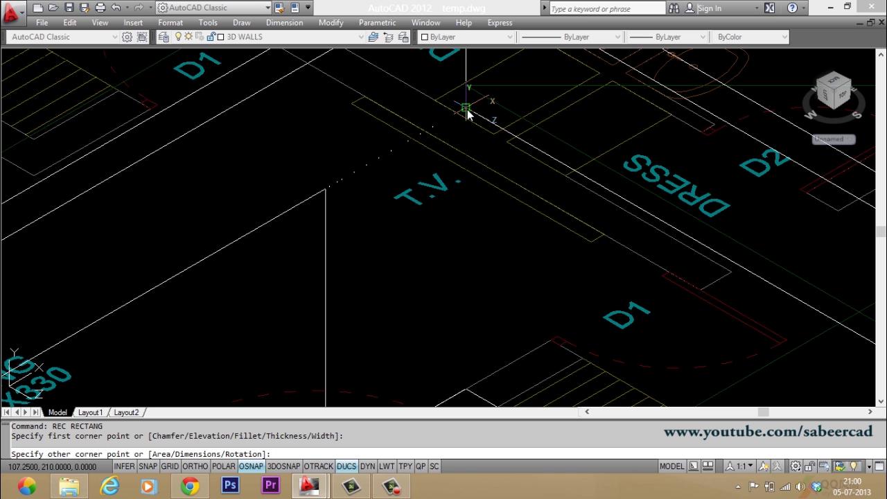
left_click(466, 110)
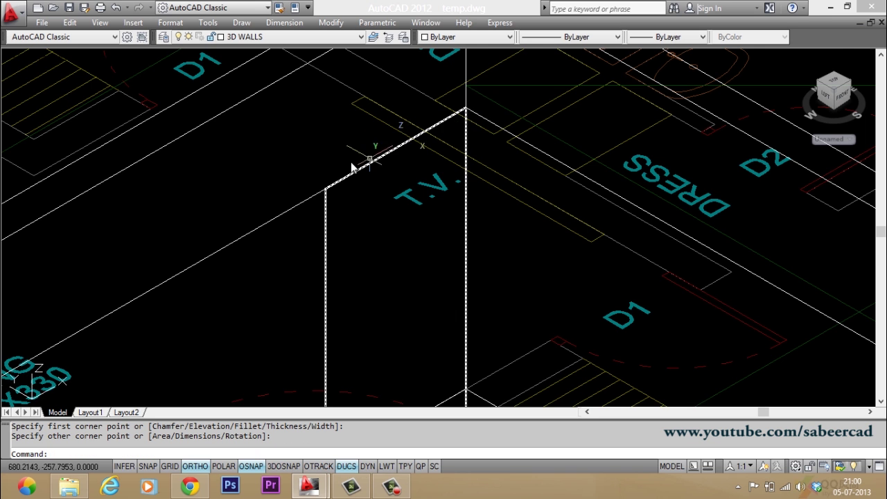
scroll(353, 166, "down", 4)
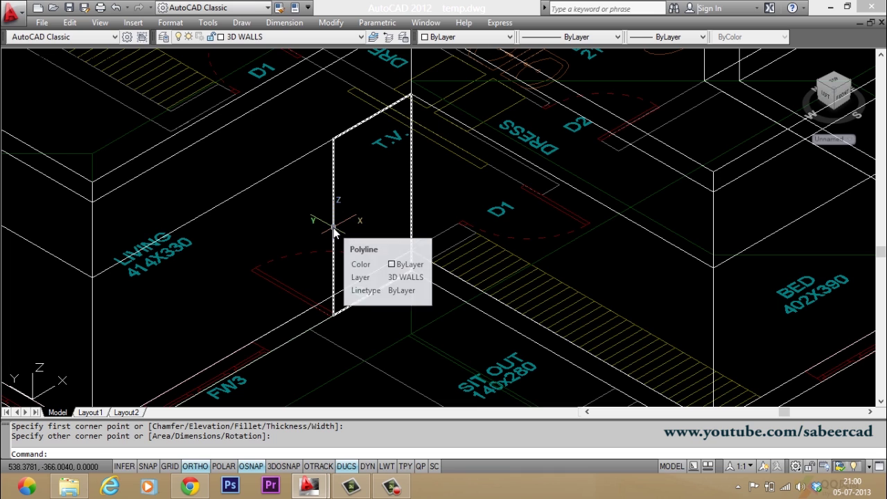
key("Escape")
- Press-pull the new rectangle to form the solid wall block
type("PRESSPULL")
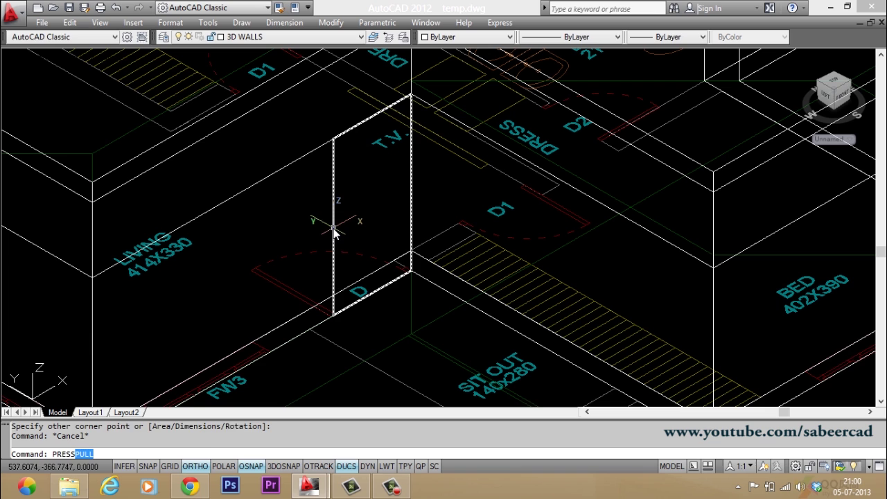
key("Return")
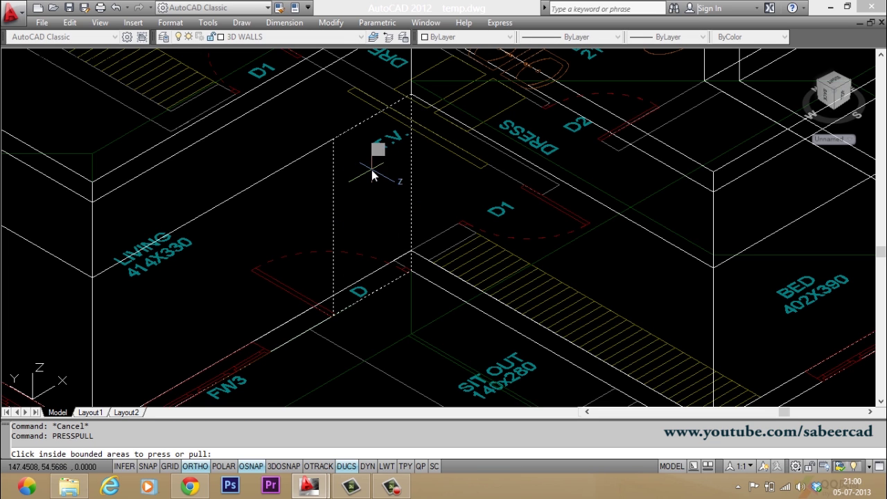
left_click(371, 170)
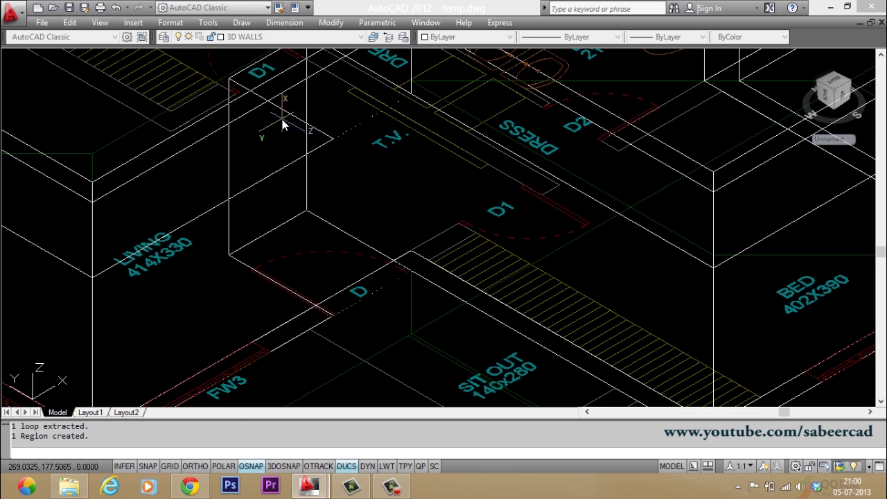
left_click(281, 119)
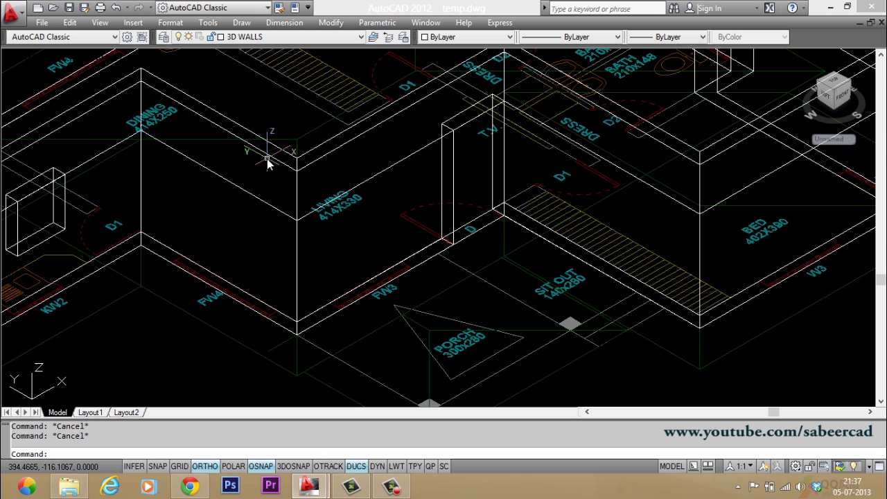
- Zoom and pan across the front walls, bringing the sit-out and bedroom into view
scroll(225, 305, "up", 3)
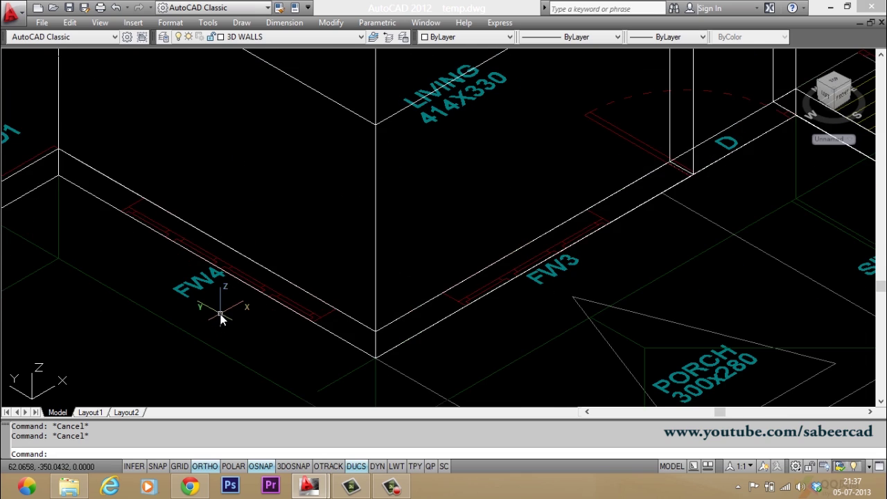
scroll(220, 299, "down", 4)
scroll(220, 296, "up", 3)
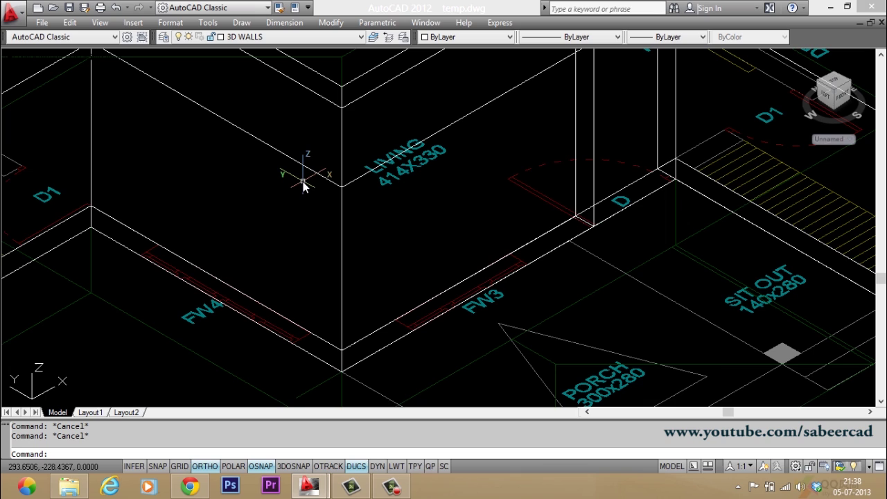
scroll(483, 311, "down", 5)
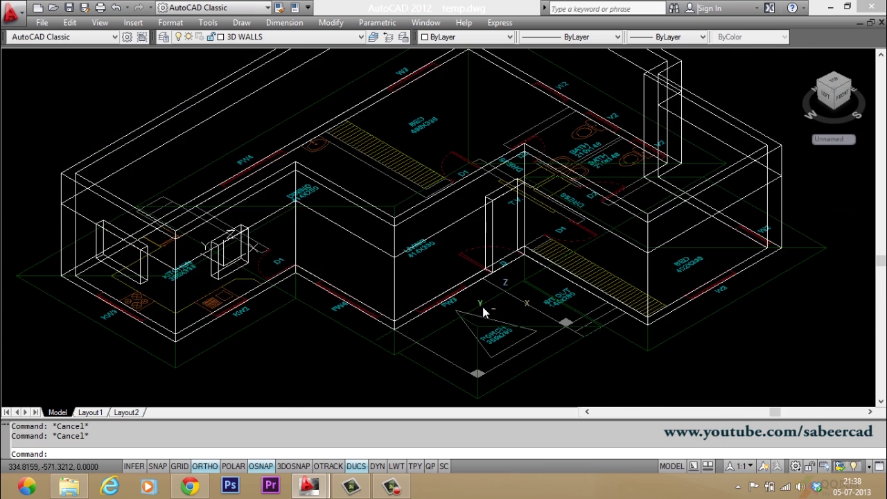
scroll(466, 310, "up", 4)
scroll(465, 307, "up", 2)
scroll(442, 298, "down", 2)
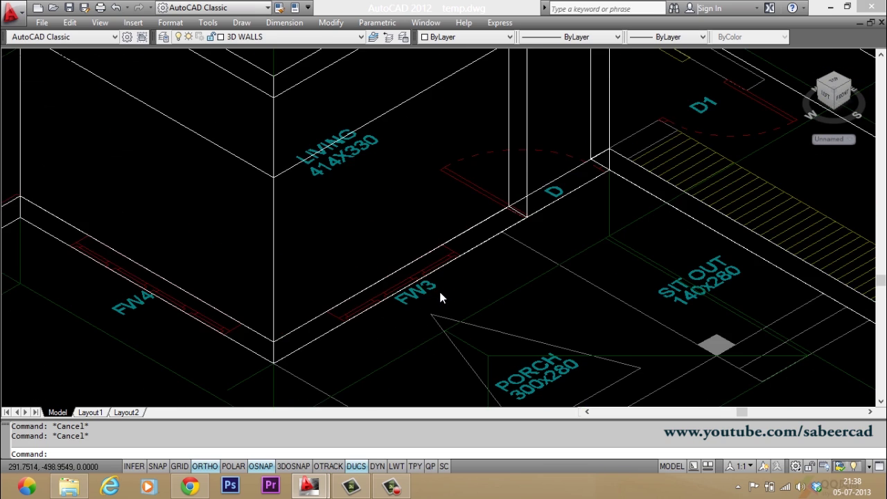
scroll(440, 293, "up", 1)
scroll(440, 293, "down", 2)
scroll(415, 260, "up", 1)
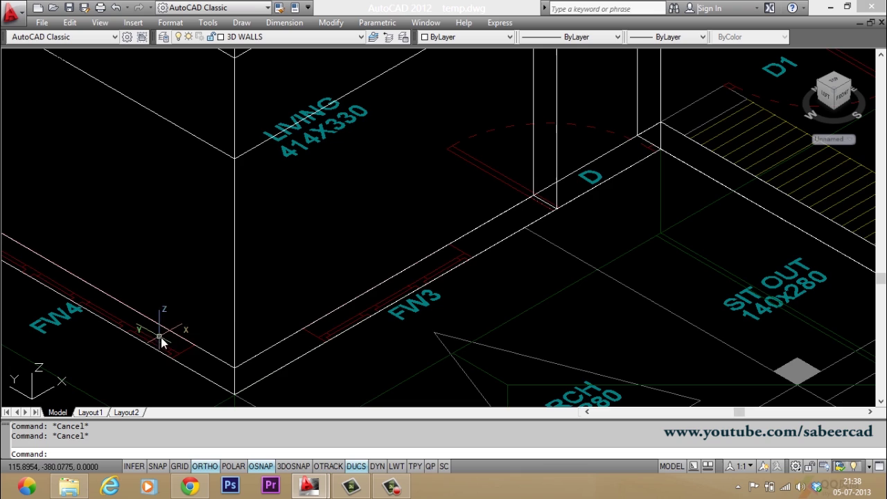
scroll(345, 290, "down", 4)
scroll(661, 293, "up", 4)
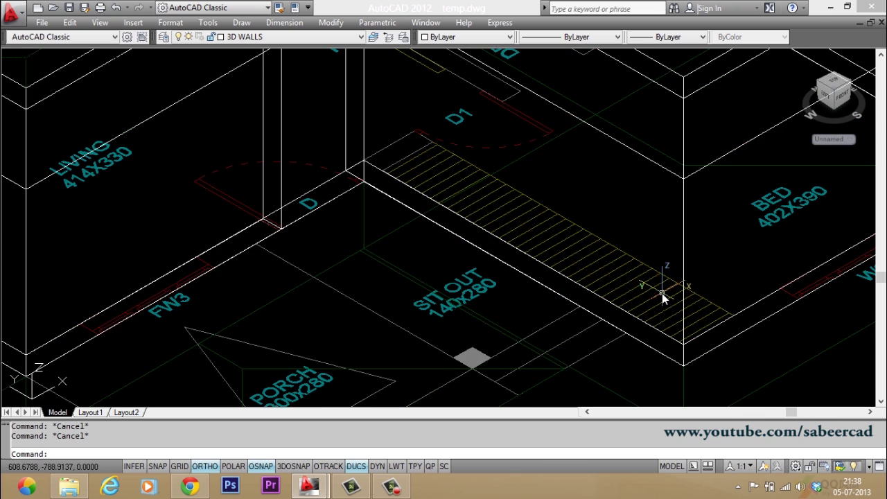
middle_click_drag(661, 293, 322, 277)
scroll(381, 247, "down", 3)
scroll(390, 190, "up", 3)
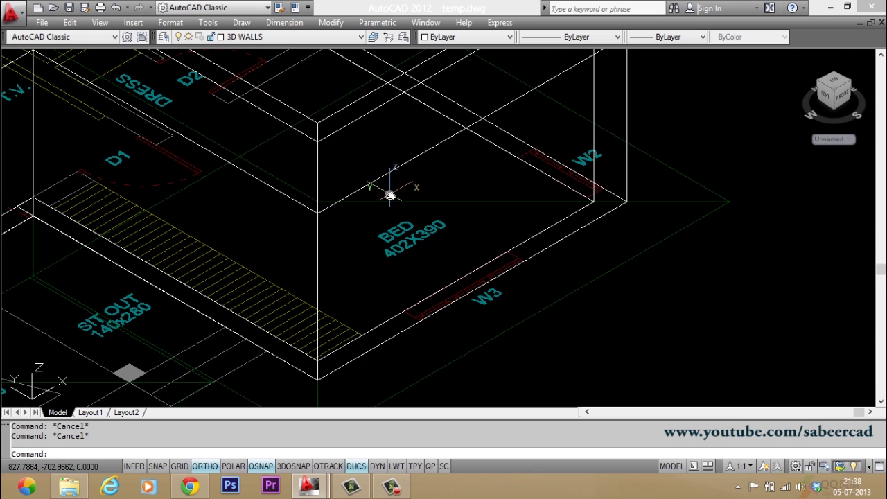
middle_click_drag(390, 189, 396, 220)
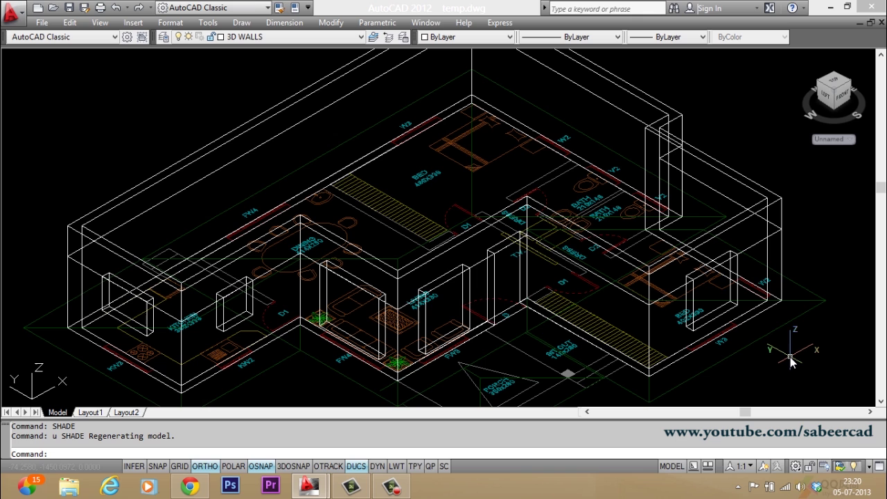
key("Return")
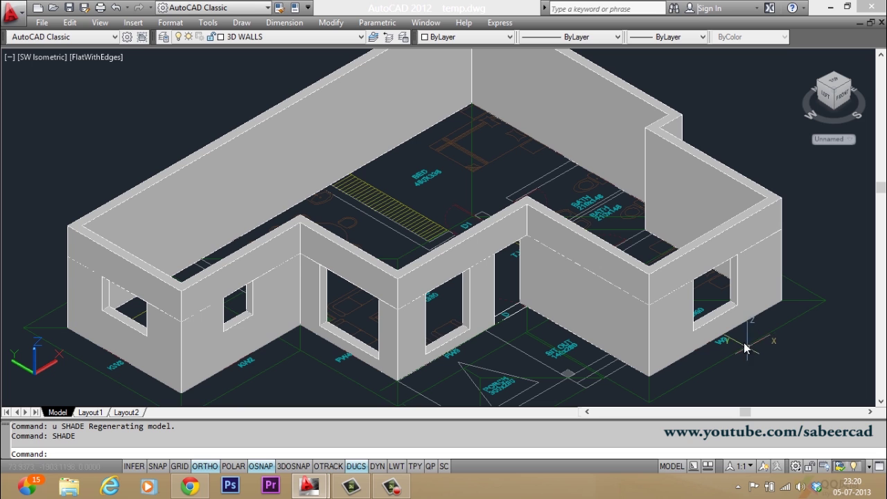
left_click(703, 267)
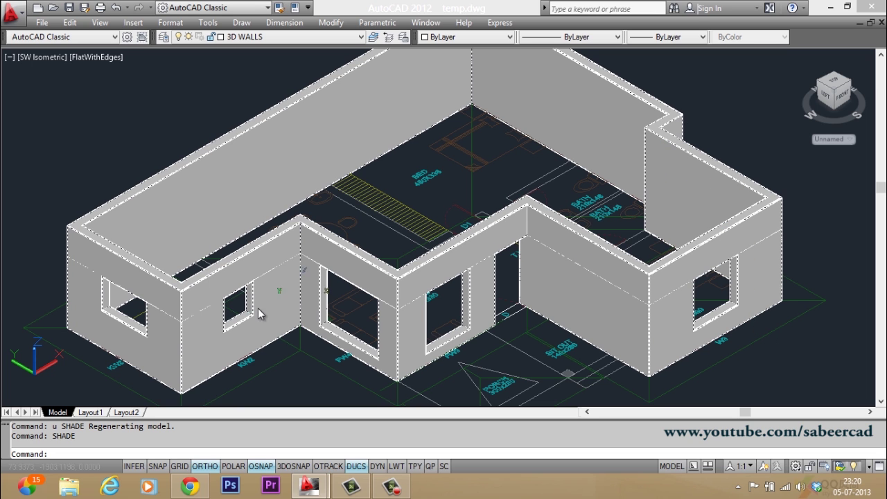
key("Escape")
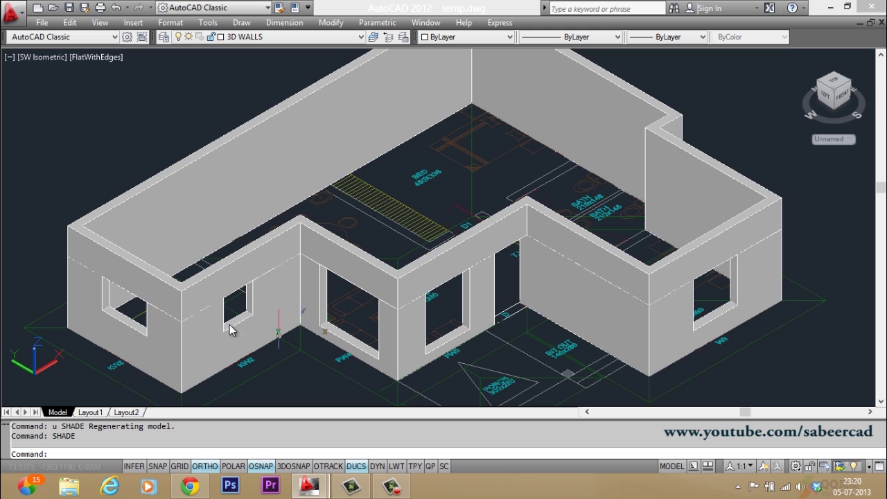
left_click(754, 289)
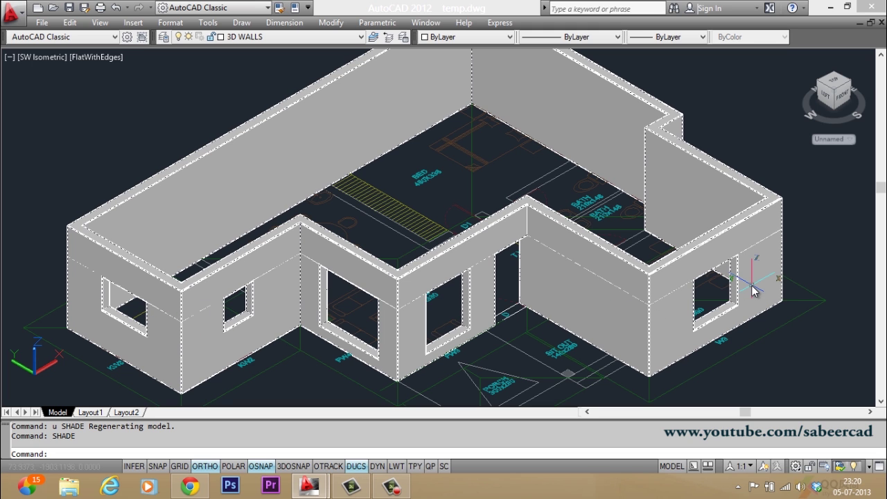
mouse_move(754, 290)
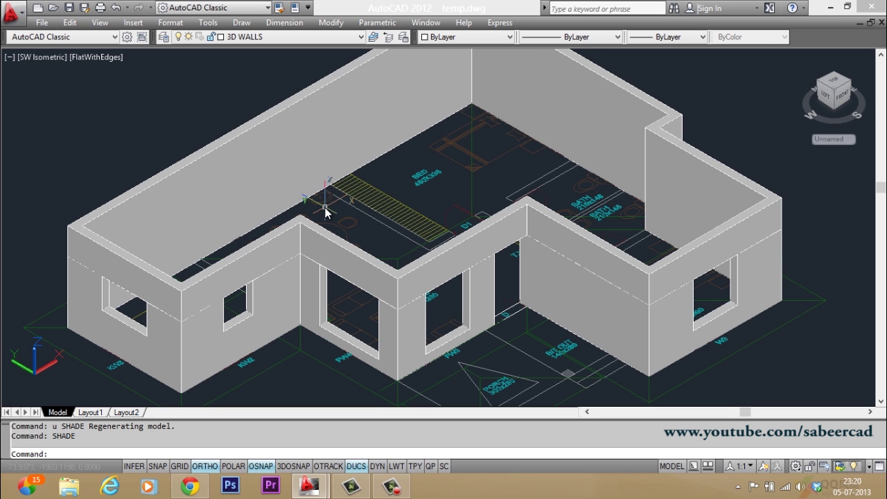
type("u")
key("Return")
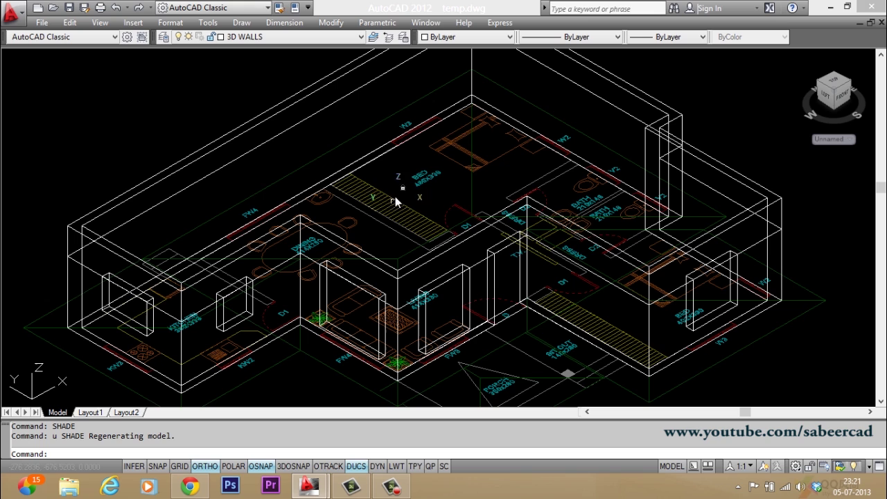
- Run HIDE via the HI alias so the walls appear solid with openings visible
mouse_move(416, 181)
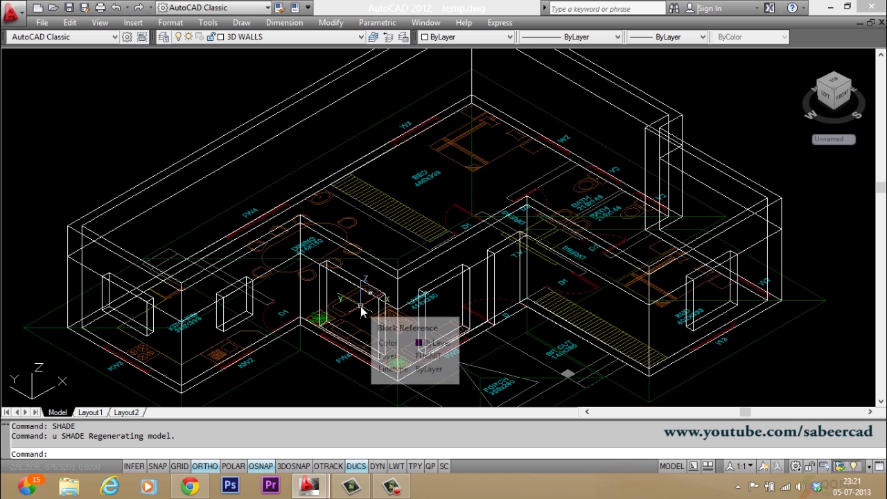
mouse_move(360, 310)
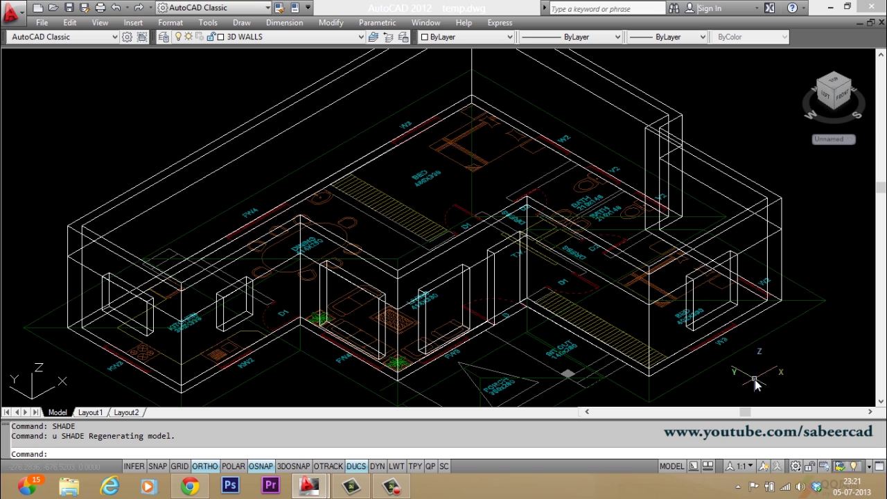
key("Escape")
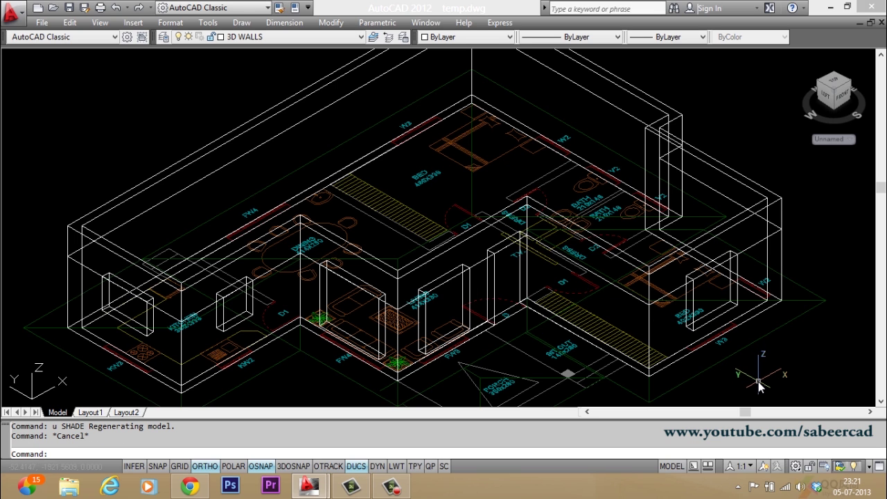
type("hi\\")
key("Return")
key("Escape")
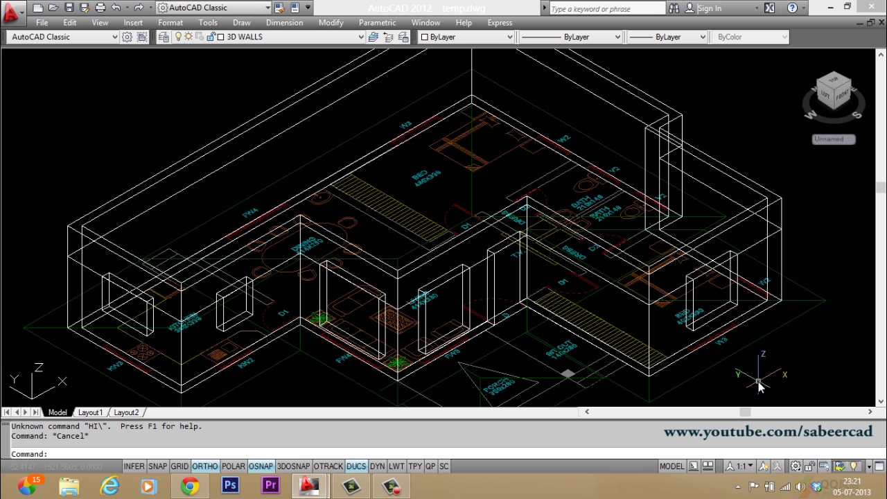
key("Return")
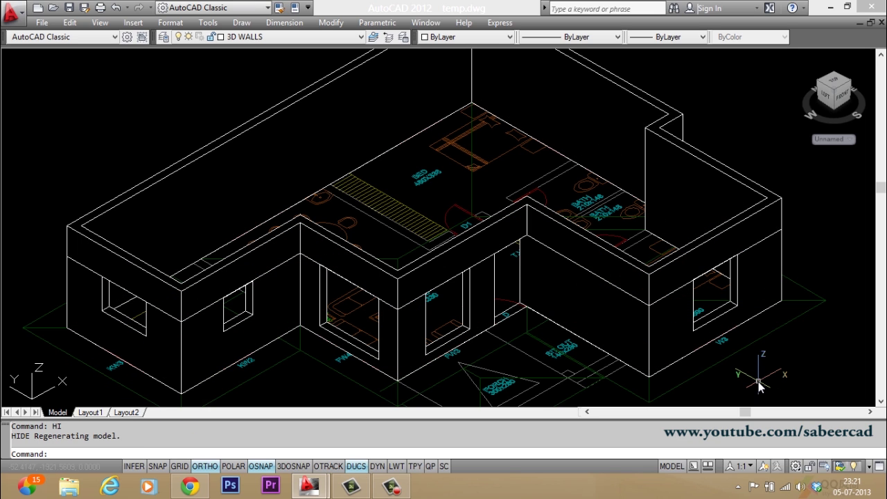